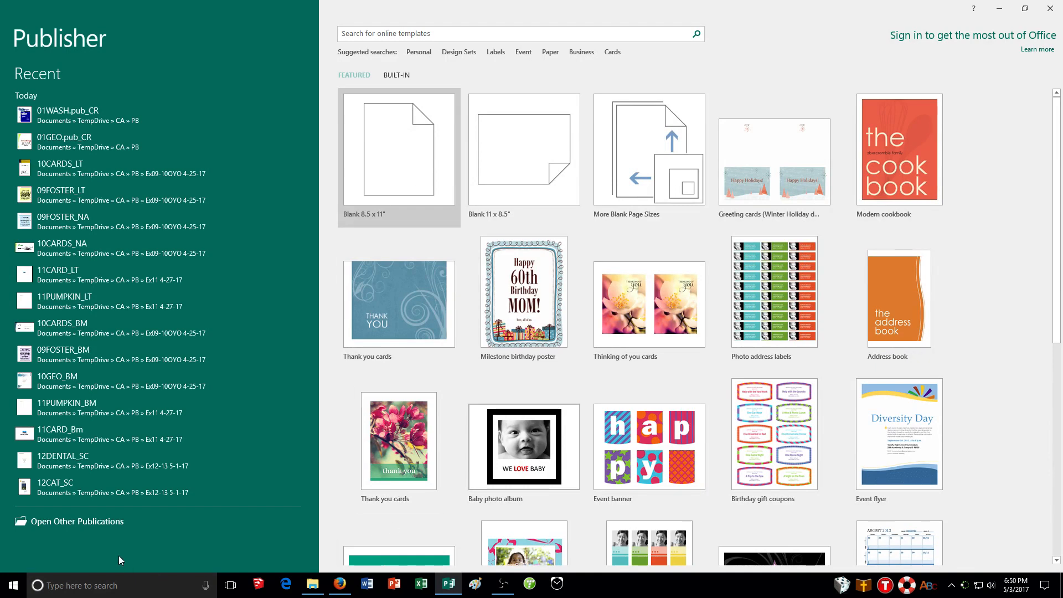
Create a new blank 8.5 x 11" publication.
{"action": "left_click", "coordinate": [75, 523]}
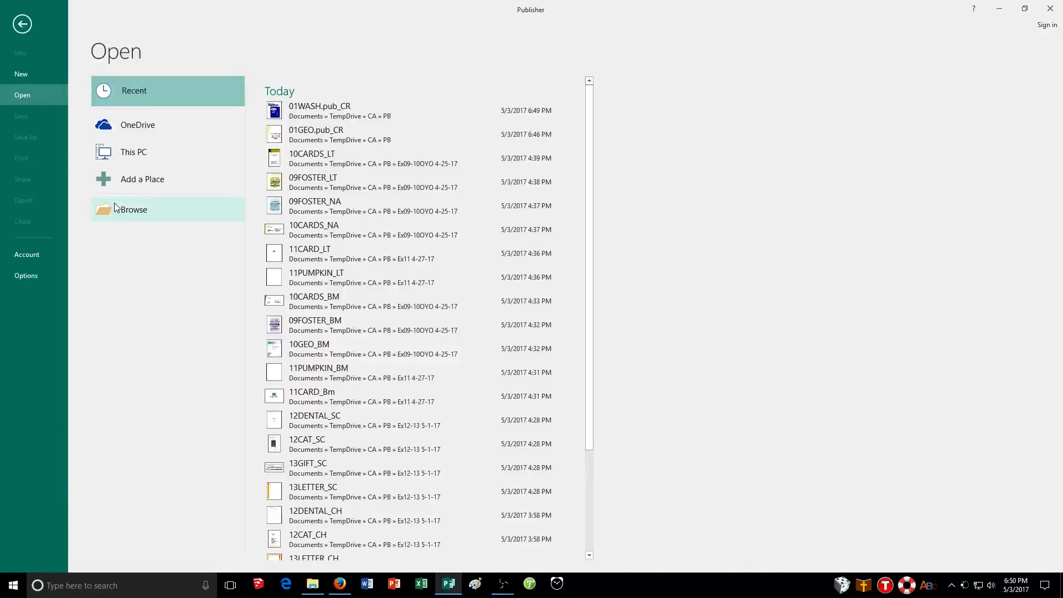
{"action": "left_click", "coordinate": [21, 25]}
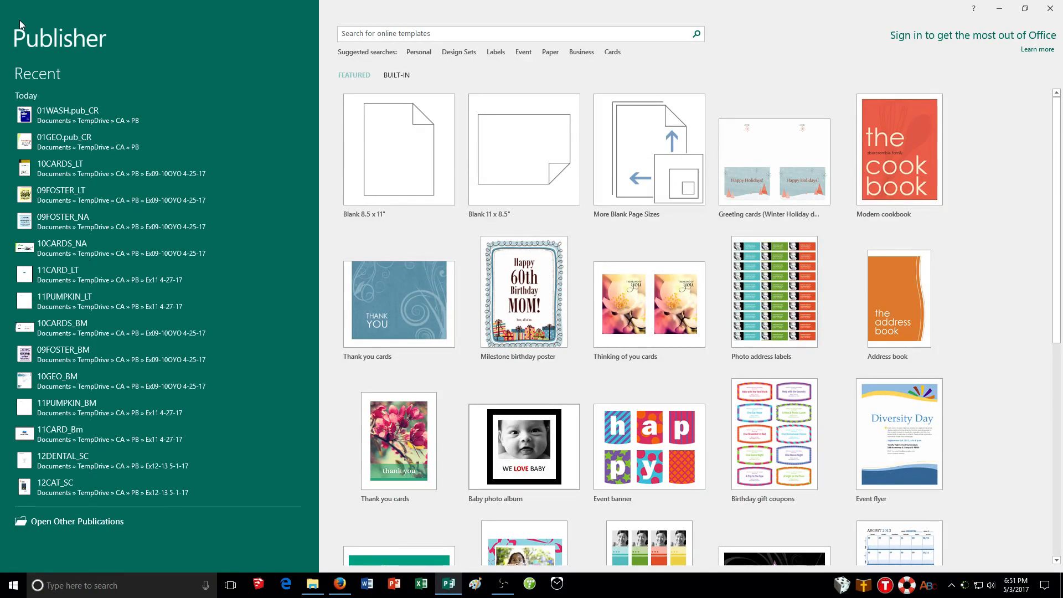
{"action": "left_click", "coordinate": [443, 178]}
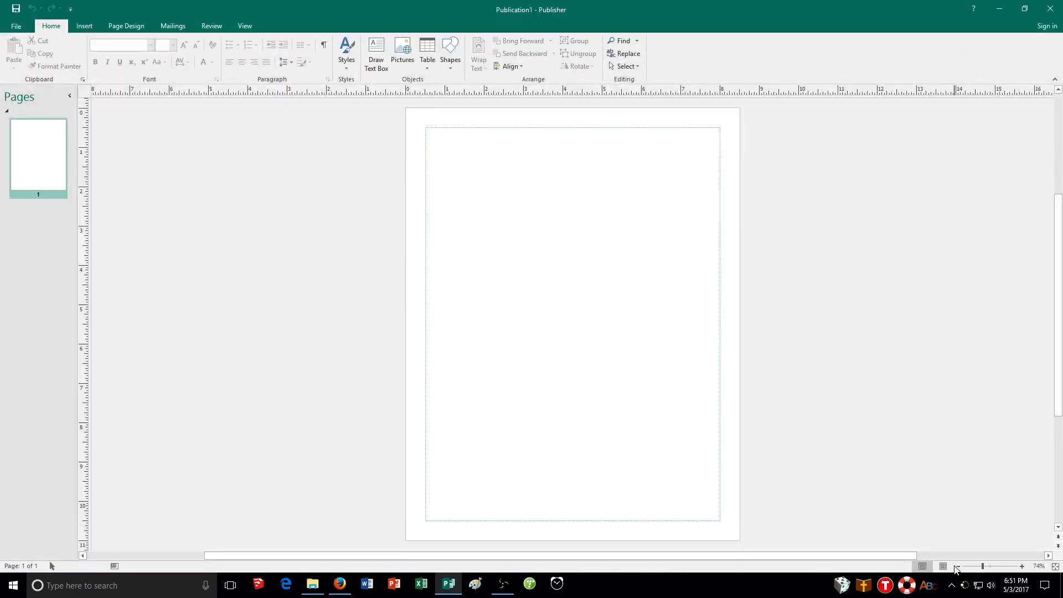
Zoom the page in to 140%, then return to the Whole Page view.
{"action": "left_click", "coordinate": [1022, 567]}
{"action": "left_click", "coordinate": [1021, 568]}
{"action": "left_click", "coordinate": [1022, 568]}
{"action": "left_click", "coordinate": [1022, 568]}
{"action": "left_click", "coordinate": [1021, 567]}
{"action": "left_click", "coordinate": [1021, 567]}
{"action": "left_click", "coordinate": [1021, 567]}
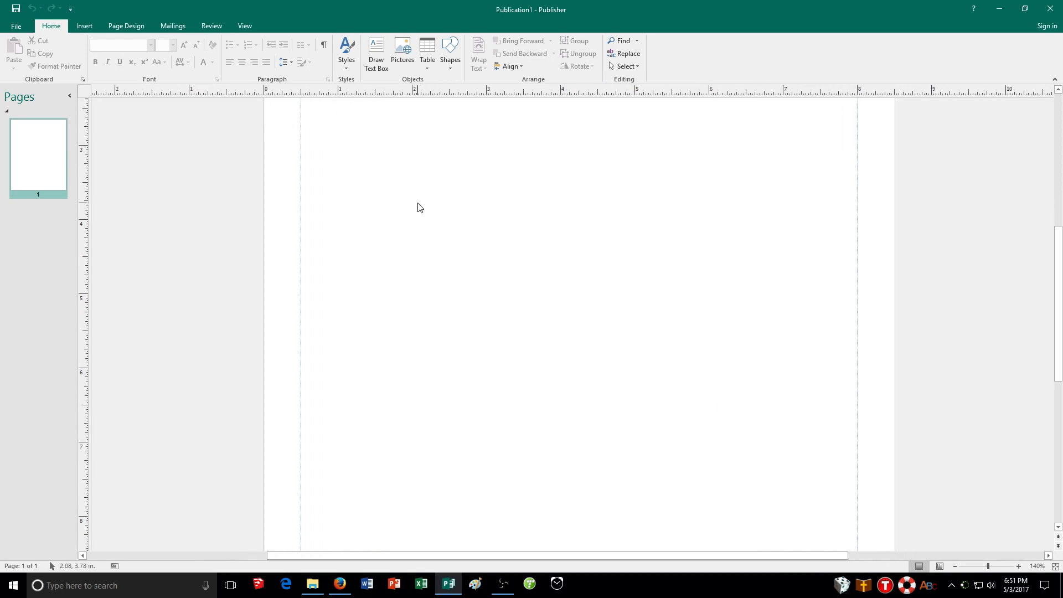
{"action": "left_click", "coordinate": [250, 28]}
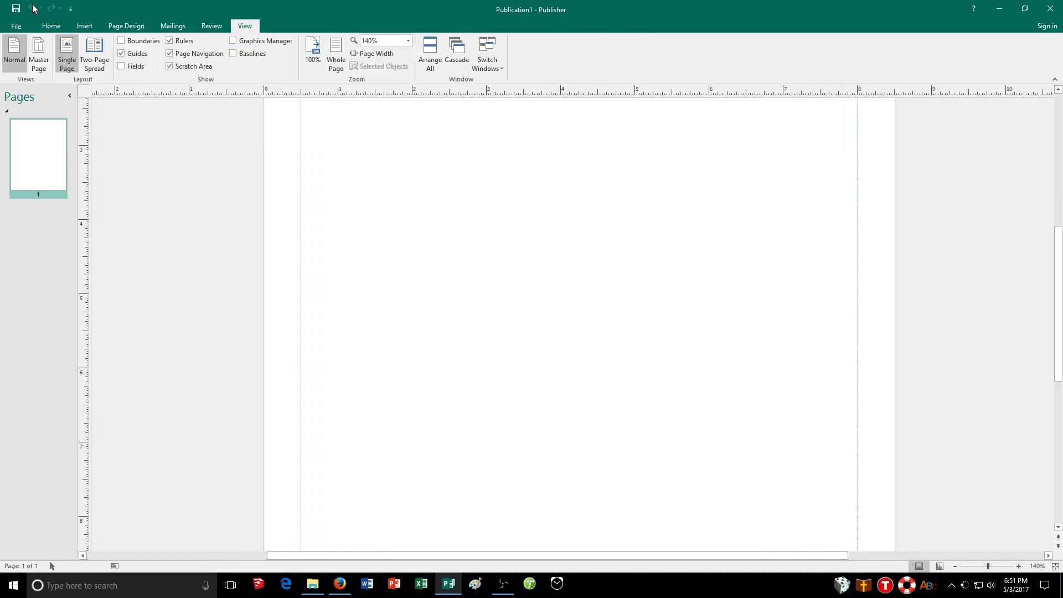
{"action": "left_click", "coordinate": [335, 63]}
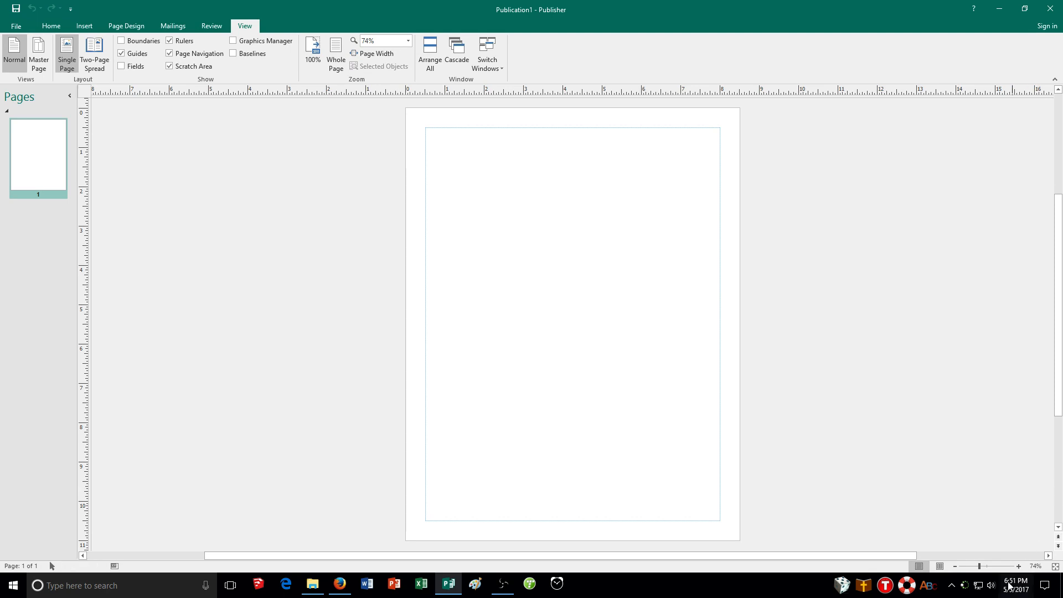
Zoom the page to 100%, scroll through it, and return to the Whole Page view.
{"action": "left_click", "coordinate": [989, 569]}
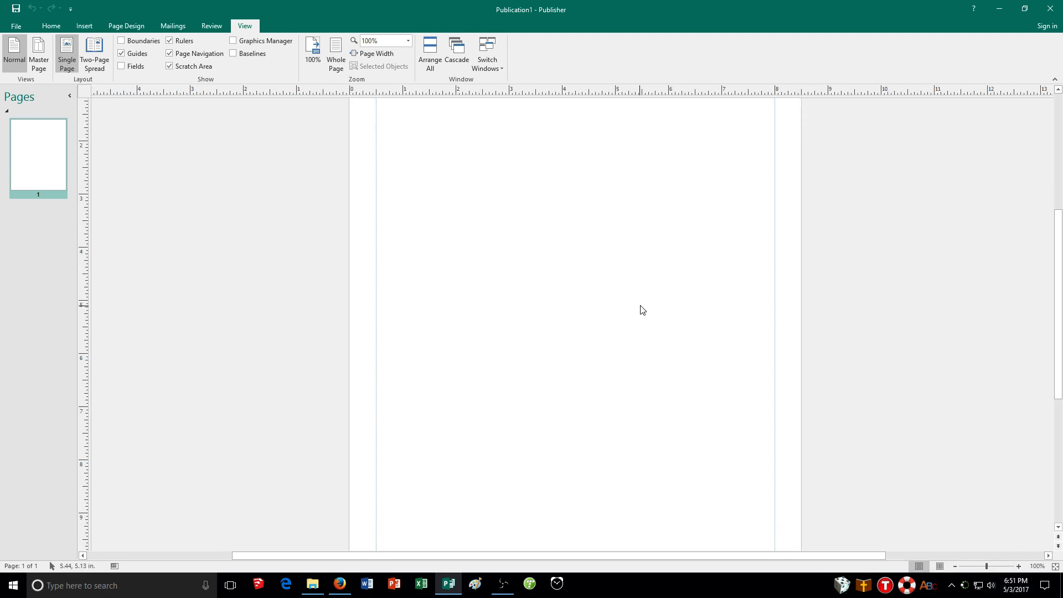
{"action": "scroll", "coordinate": [598, 306], "scroll_direction": "up", "scroll_amount": 4}
{"action": "scroll", "coordinate": [594, 311], "scroll_direction": "down", "scroll_amount": 6}
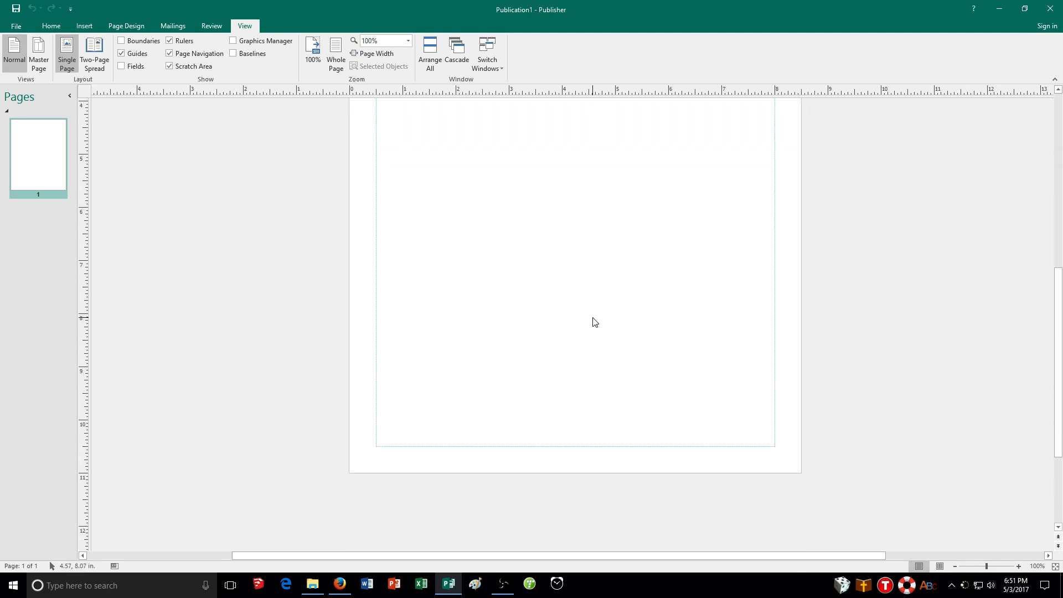
{"action": "scroll", "coordinate": [594, 321], "scroll_direction": "up", "scroll_amount": 4}
{"action": "left_click", "coordinate": [336, 54]}
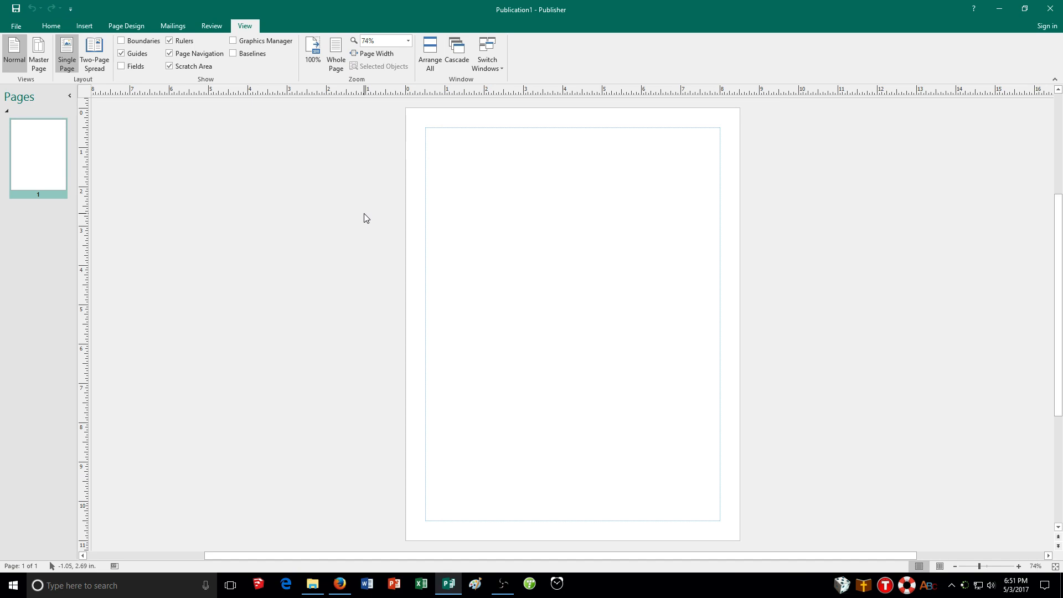
{"action": "left_click", "coordinate": [16, 27]}
{"action": "left_click", "coordinate": [18, 25]}
{"action": "left_click", "coordinate": [54, 27]}
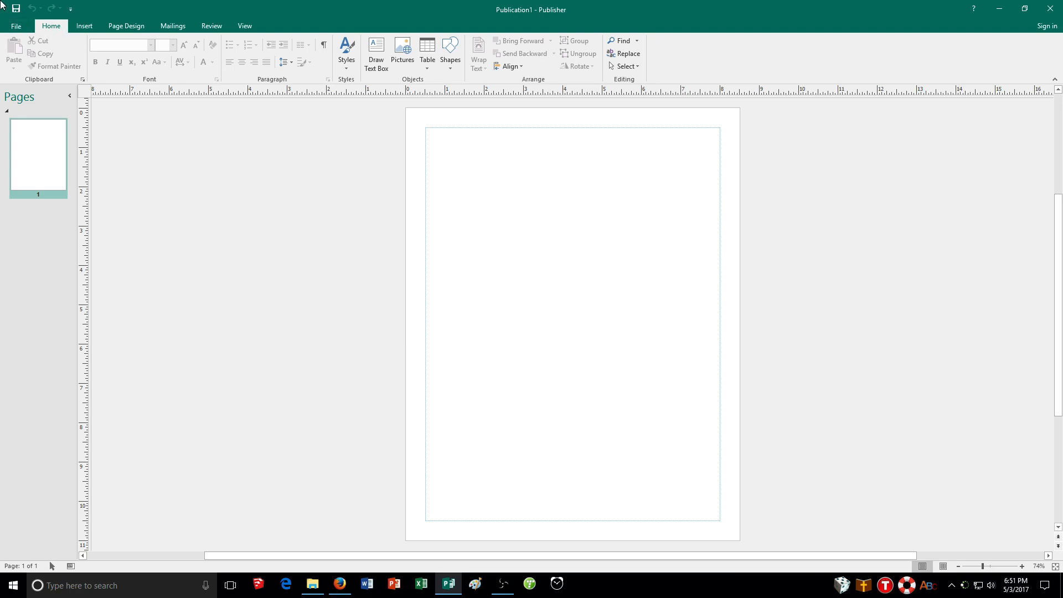
Open the Open Publication dialog to browse for a file.
{"action": "left_click", "coordinate": [13, 27]}
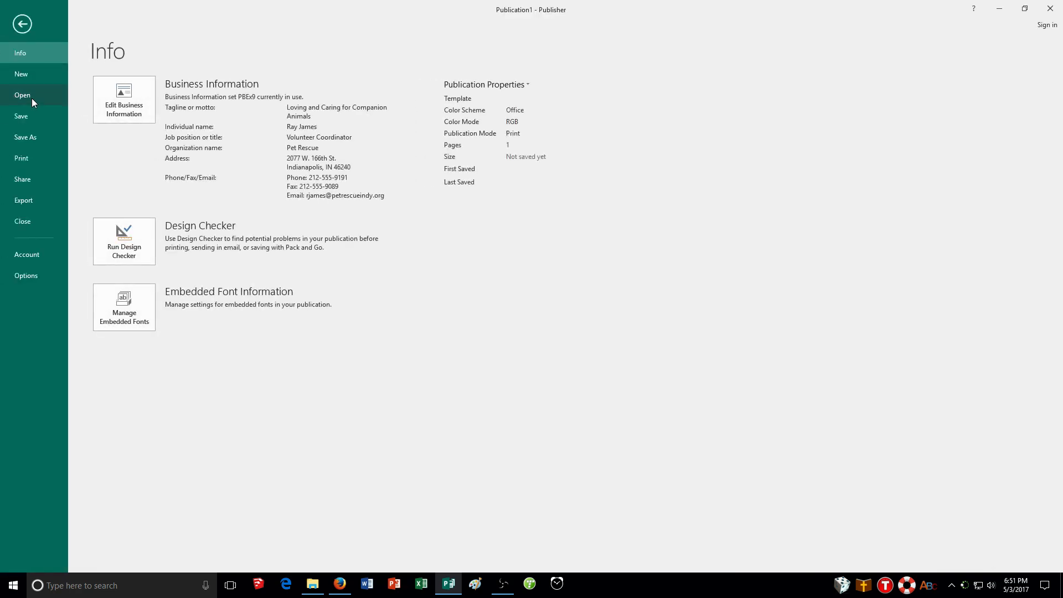
{"action": "left_click", "coordinate": [31, 98]}
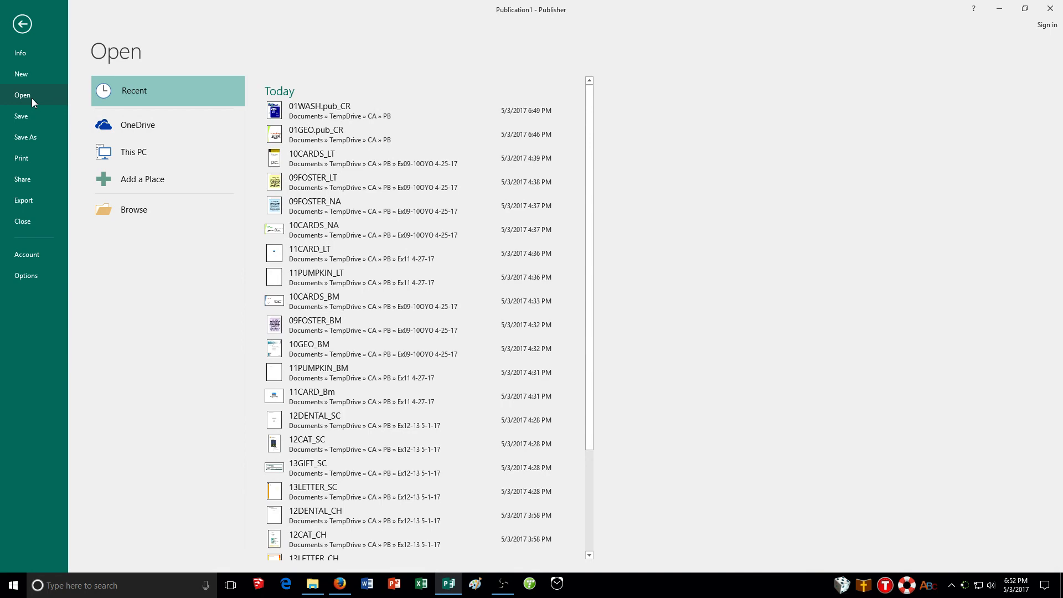
{"action": "left_click", "coordinate": [151, 214]}
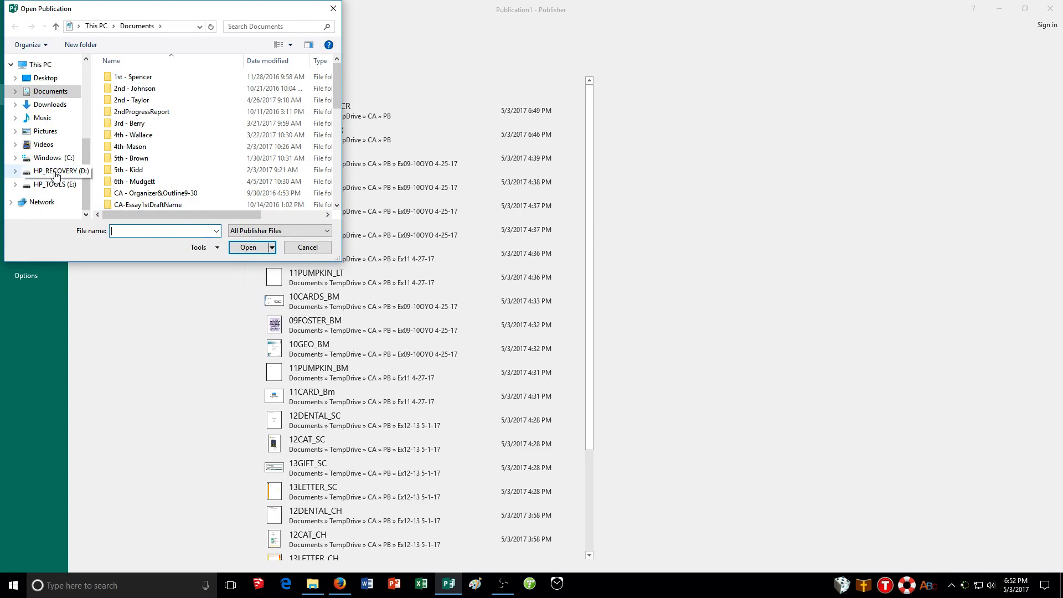
Browse the TempDrive, CA and PB folders looking for the data files.
{"action": "scroll", "coordinate": [54, 171], "scroll_direction": "up", "scroll_amount": 4}
{"action": "left_click", "coordinate": [61, 104]}
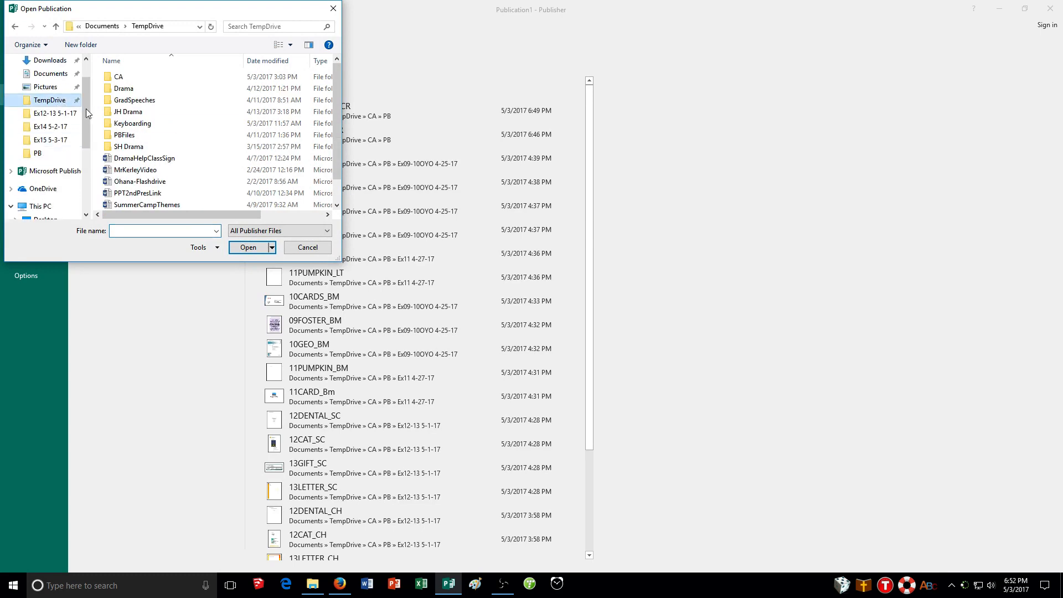
{"action": "double_click", "coordinate": [151, 81]}
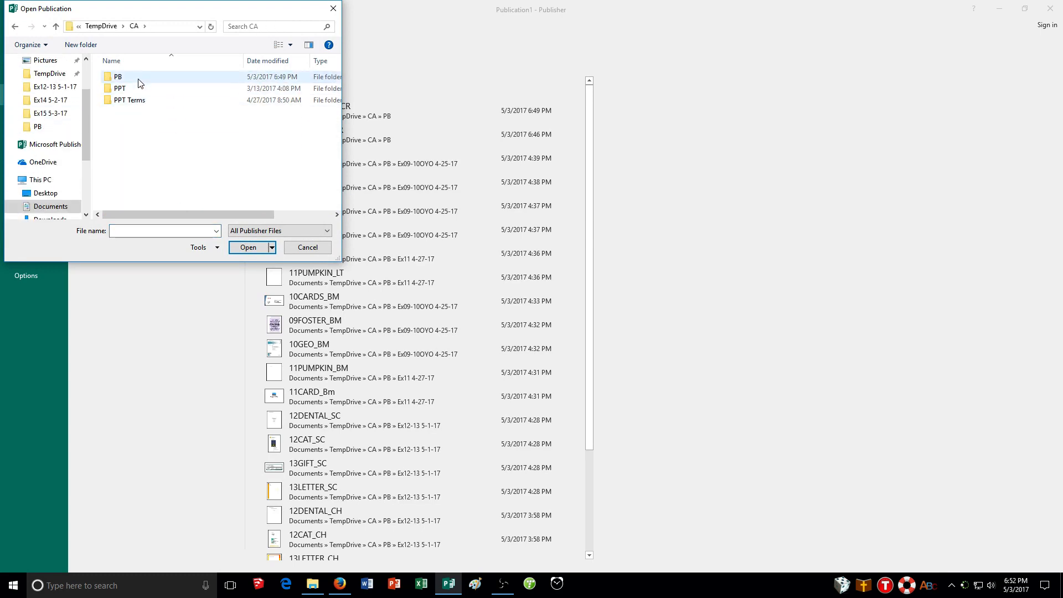
{"action": "double_click", "coordinate": [140, 77]}
{"action": "scroll", "coordinate": [148, 136], "scroll_direction": "down", "scroll_amount": 2}
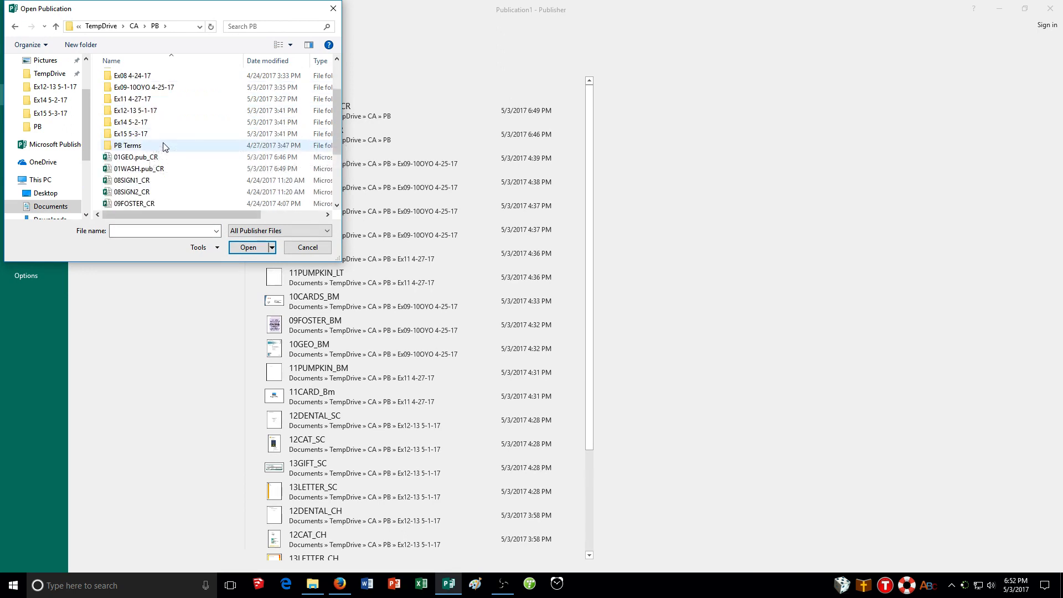
{"action": "scroll", "coordinate": [164, 148], "scroll_direction": "up", "scroll_amount": 2}
{"action": "scroll", "coordinate": [73, 112], "scroll_direction": "up", "scroll_amount": 2}
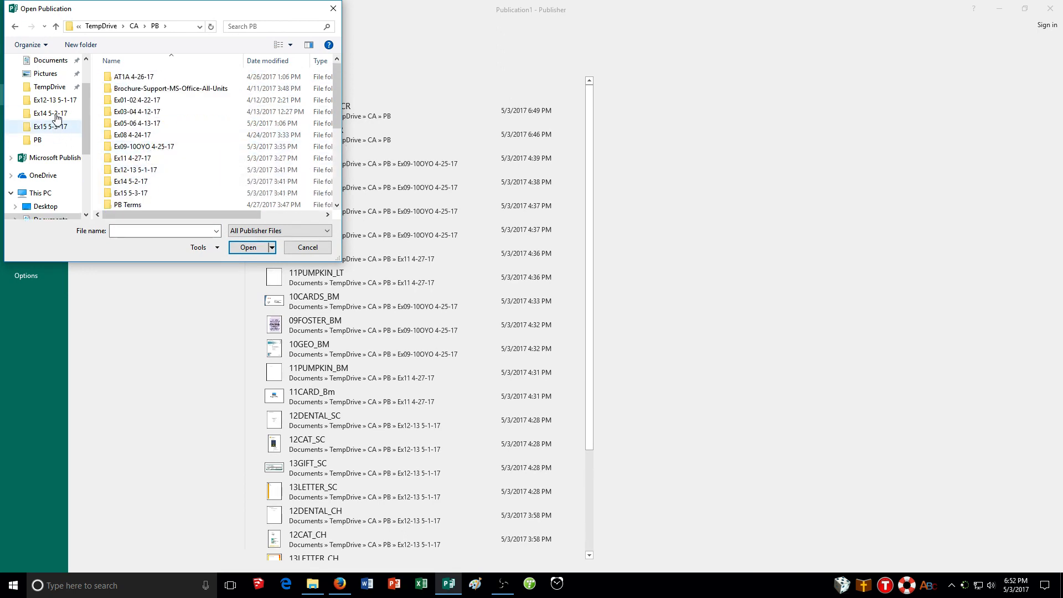
{"action": "left_click", "coordinate": [50, 100]}
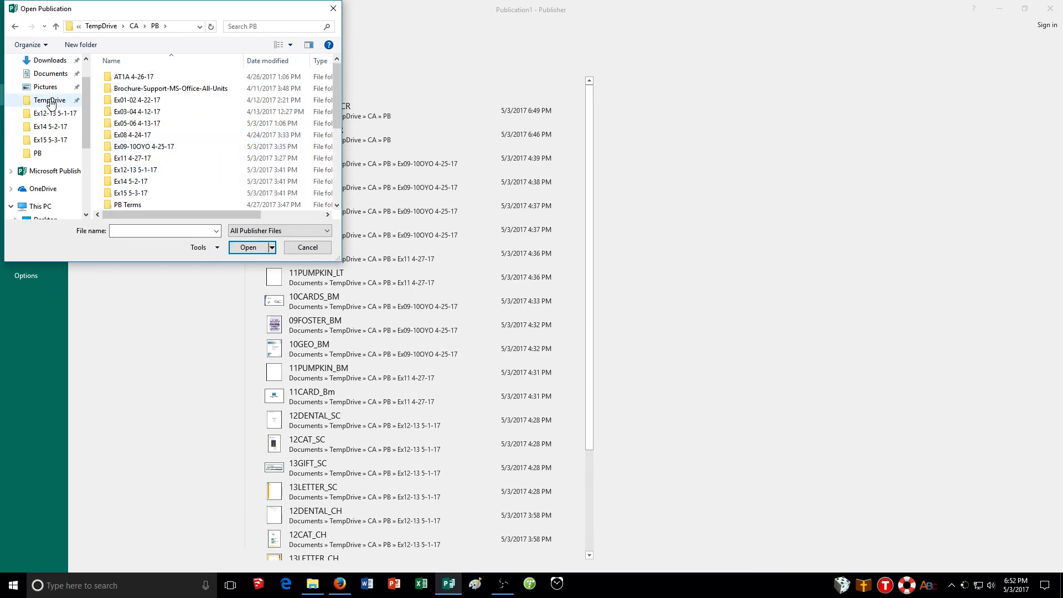
Search TempDrive for pbdata and check the file location in PUB51's properties.
{"action": "left_click", "coordinate": [285, 28]}
{"action": "type", "text": "pb"}
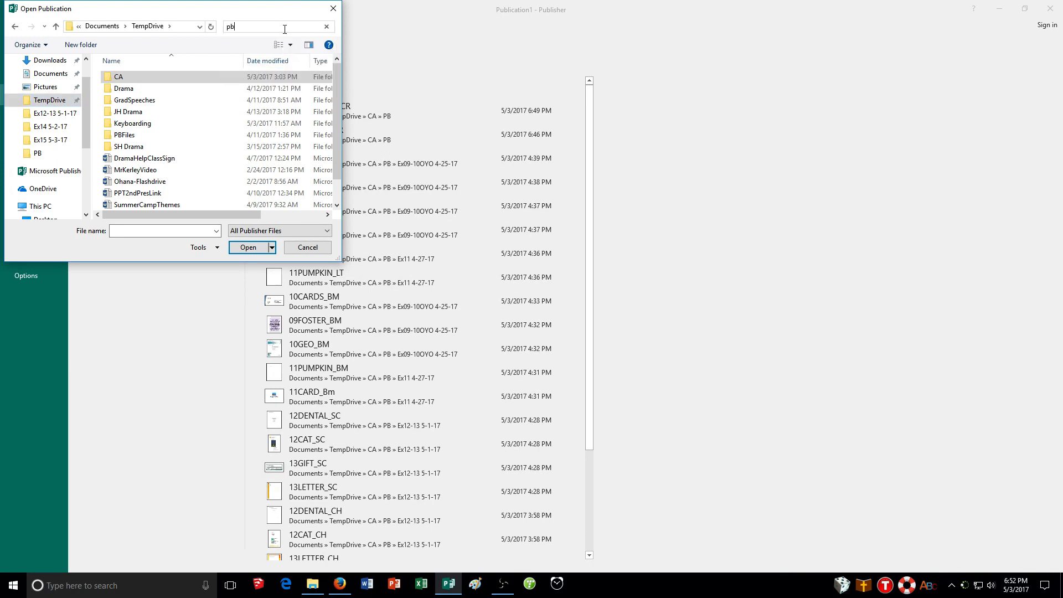
{"action": "type", "text": "data"}
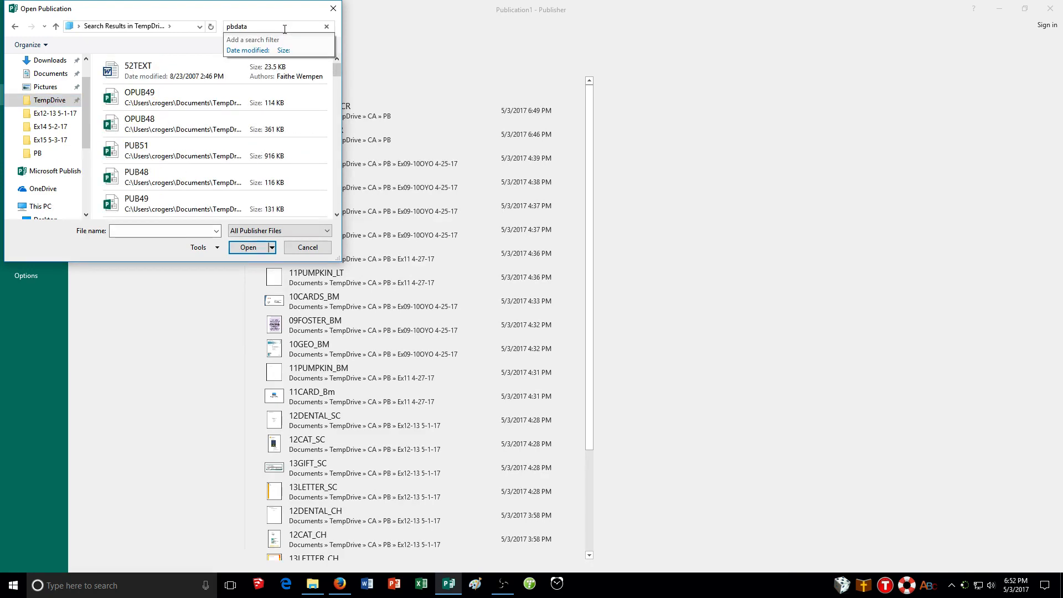
{"action": "left_click", "coordinate": [189, 145]}
{"action": "right_click", "coordinate": [188, 145]}
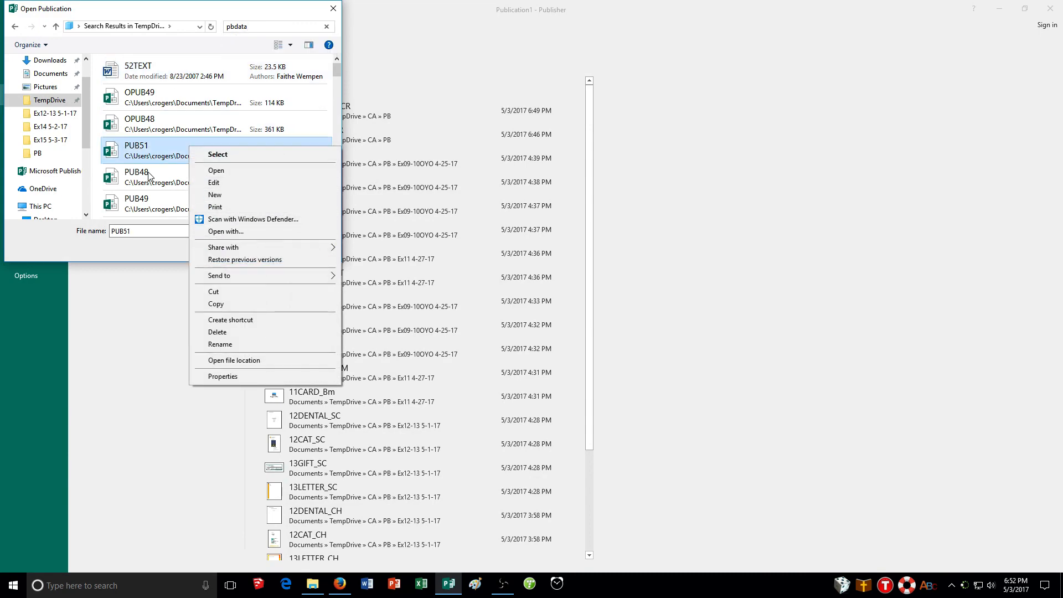
{"action": "left_click", "coordinate": [256, 377]}
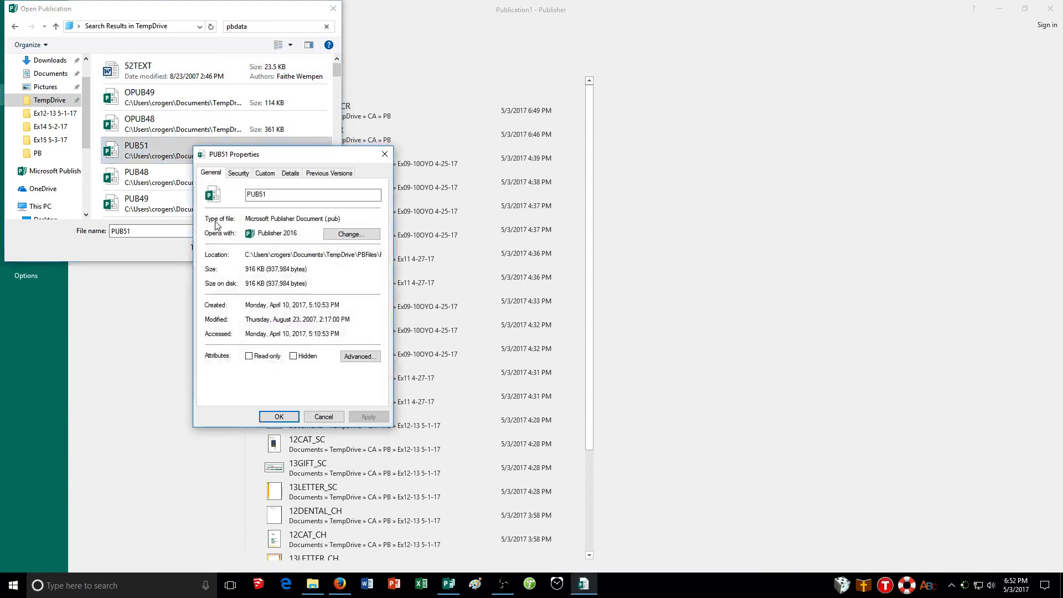
{"action": "left_click_drag", "start_coordinate": [351, 255], "coordinate": [382, 255]}
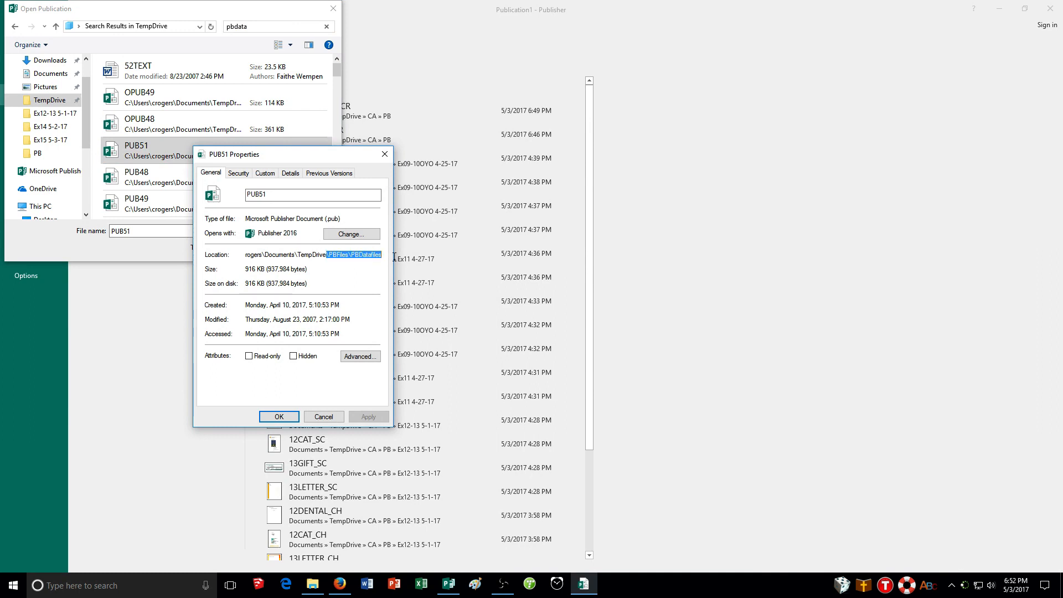
{"action": "left_click", "coordinate": [322, 416]}
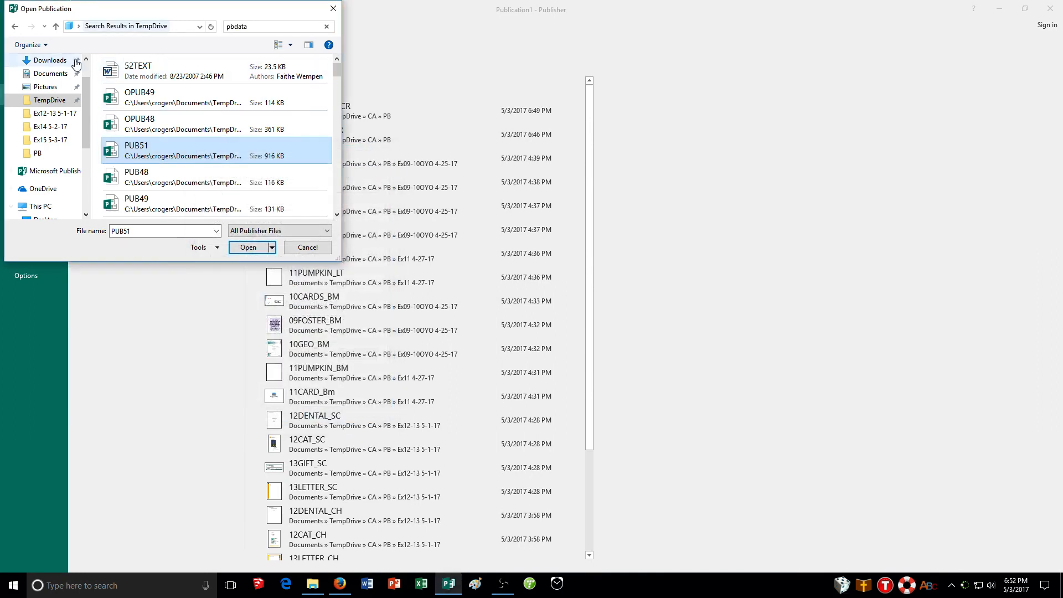
Clear the search and open PUB02 from TempDrive > PBFiles > PBDatafiles.
{"action": "left_click", "coordinate": [326, 26]}
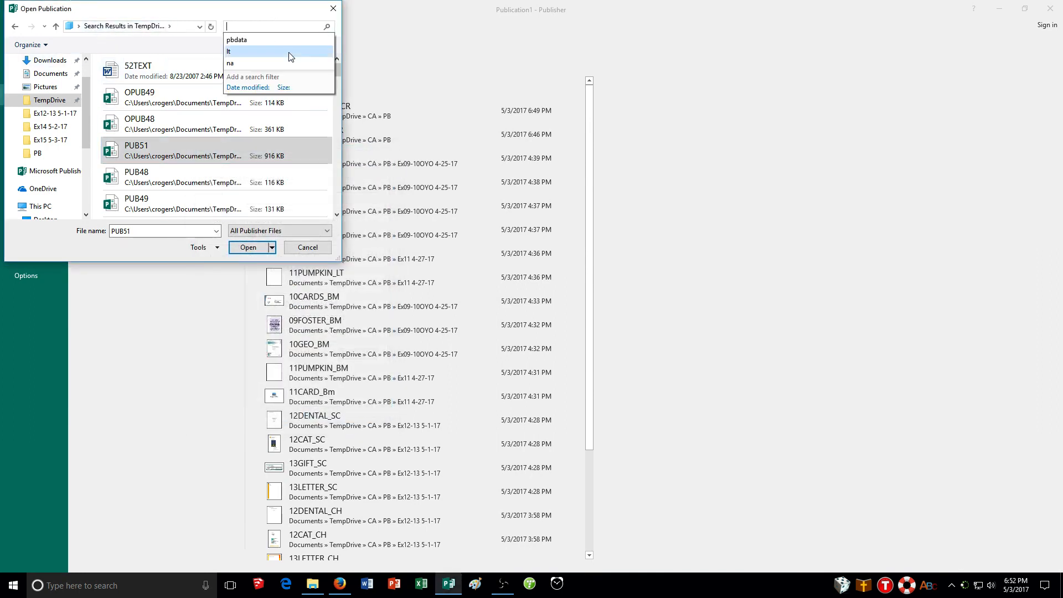
{"action": "left_click", "coordinate": [252, 198]}
{"action": "scroll", "coordinate": [218, 167], "scroll_direction": "up", "scroll_amount": 10}
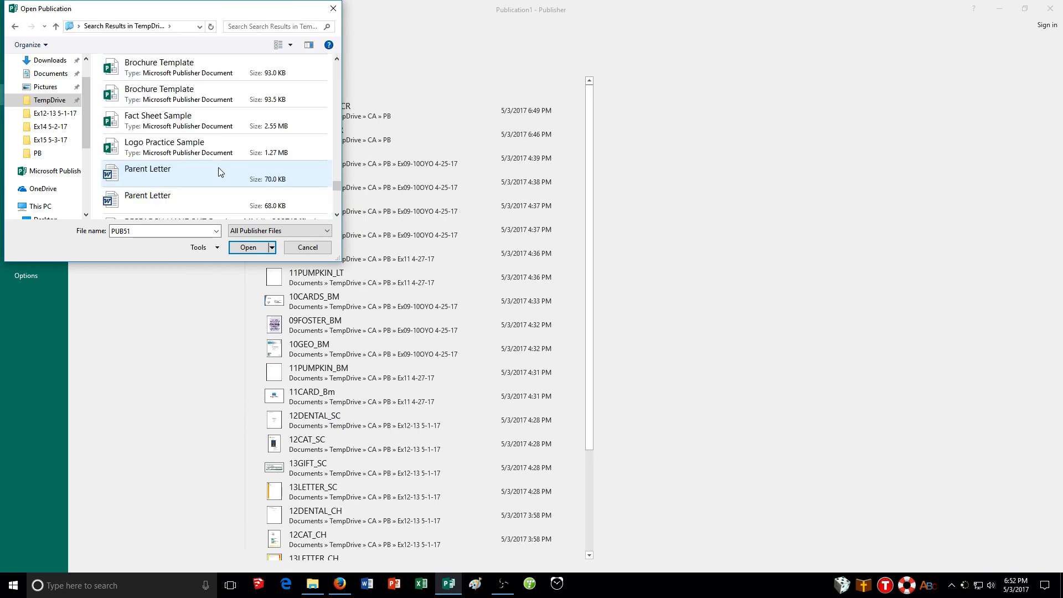
{"action": "scroll", "coordinate": [39, 128], "scroll_direction": "up", "scroll_amount": 2}
{"action": "left_click", "coordinate": [45, 135]}
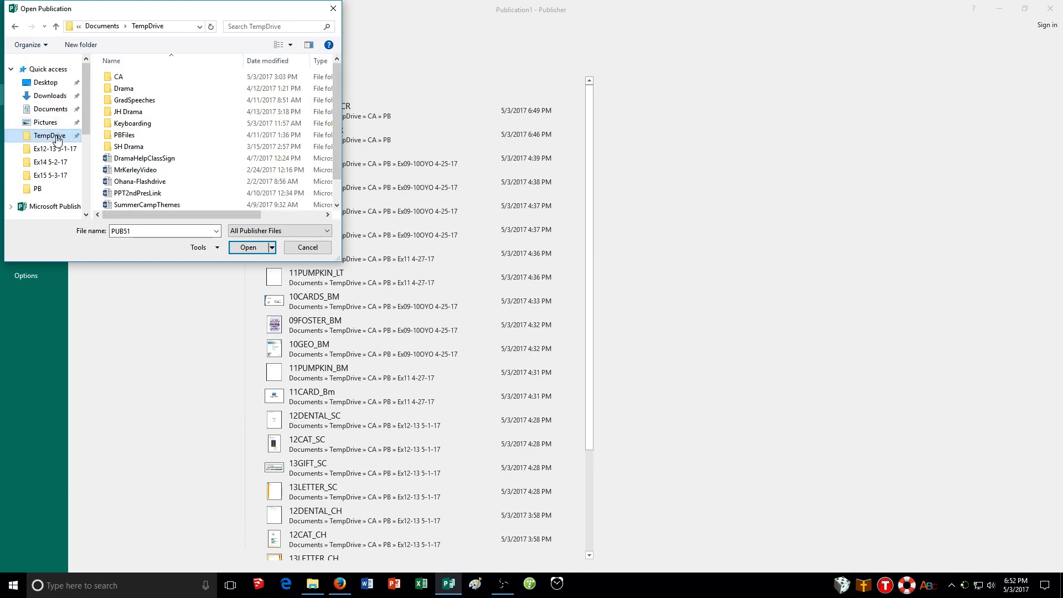
{"action": "double_click", "coordinate": [133, 134]}
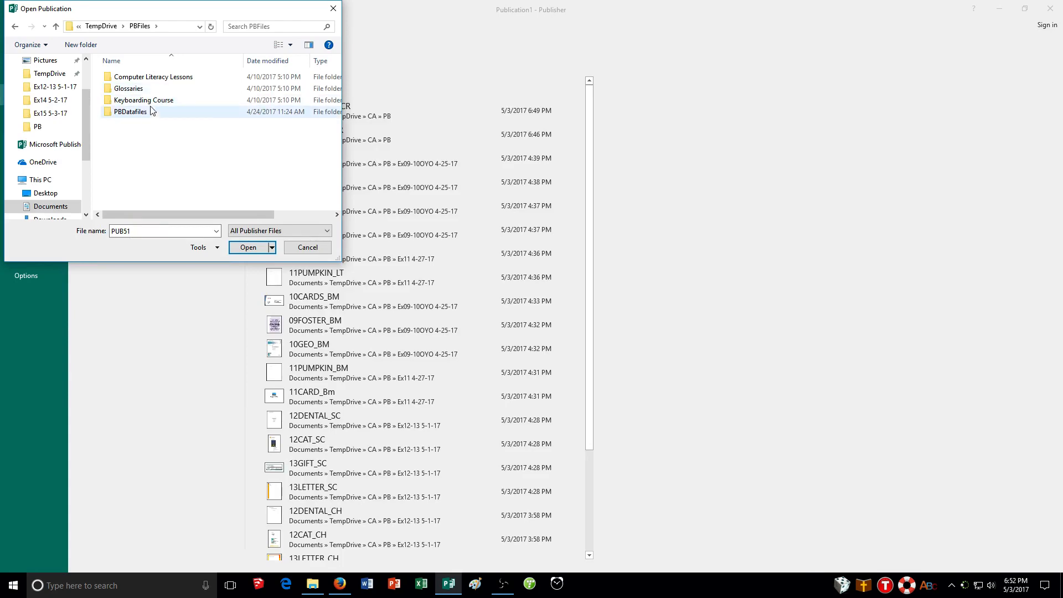
{"action": "double_click", "coordinate": [145, 112]}
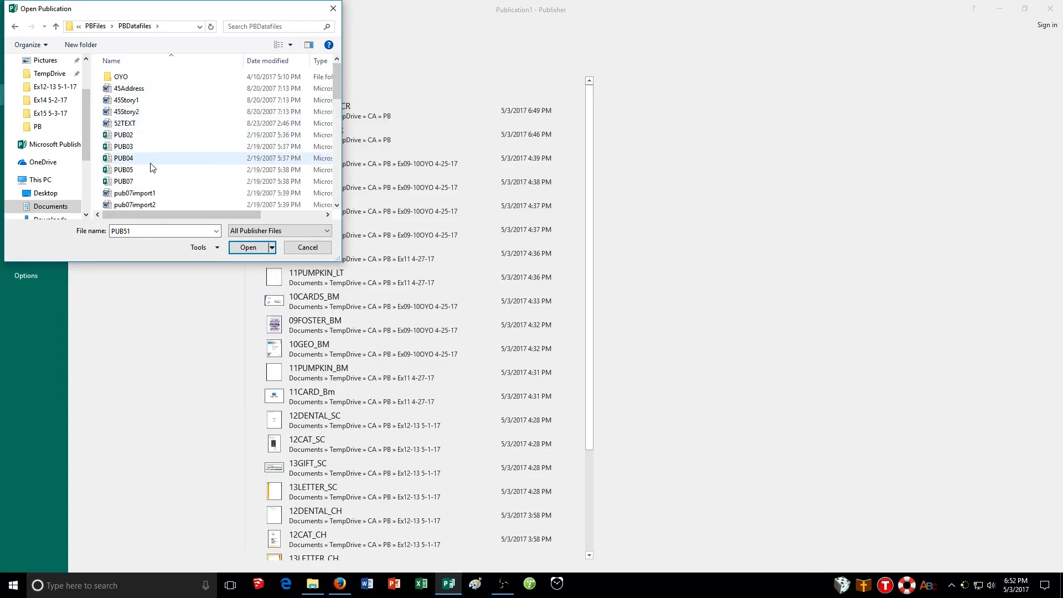
{"action": "left_click", "coordinate": [141, 137]}
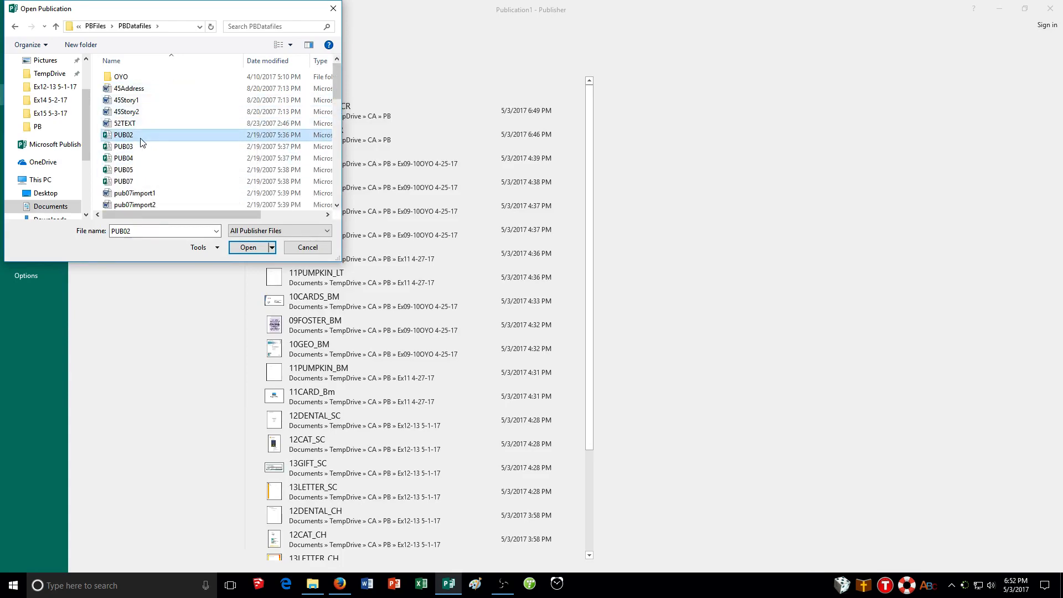
{"action": "double_click", "coordinate": [141, 139]}
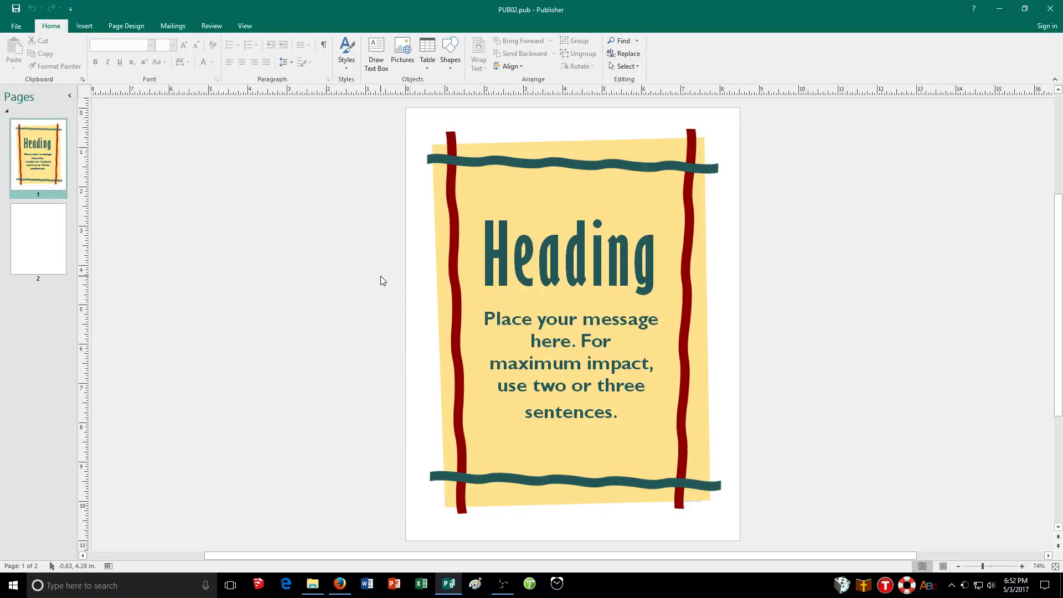
Open the Save As dialog for the publication.
{"action": "left_click", "coordinate": [21, 25]}
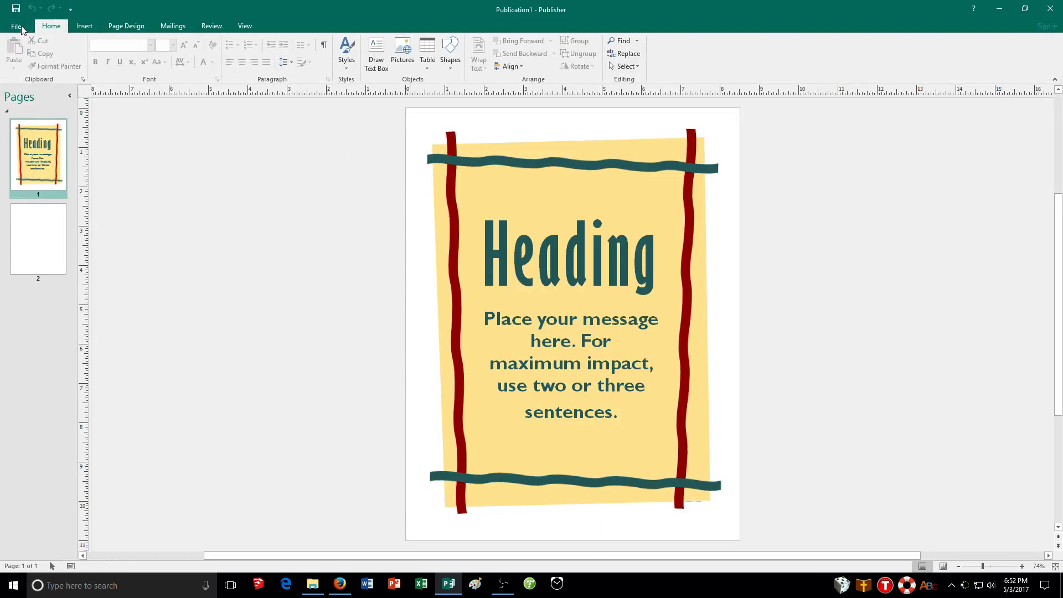
{"action": "left_click", "coordinate": [21, 26]}
{"action": "left_click", "coordinate": [14, 20]}
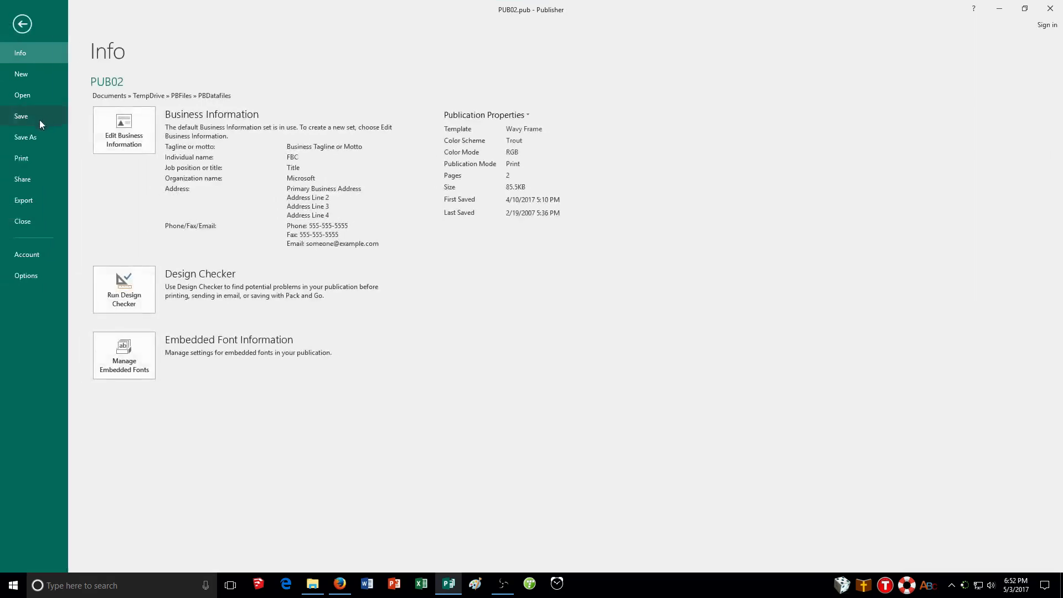
{"action": "left_click", "coordinate": [11, 133]}
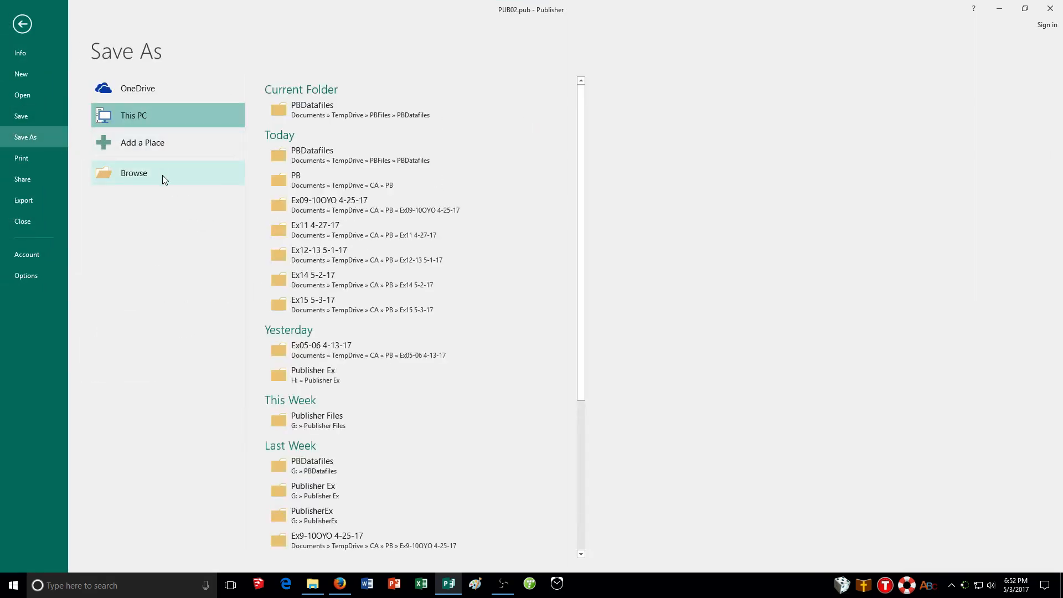
{"action": "left_click", "coordinate": [162, 176]}
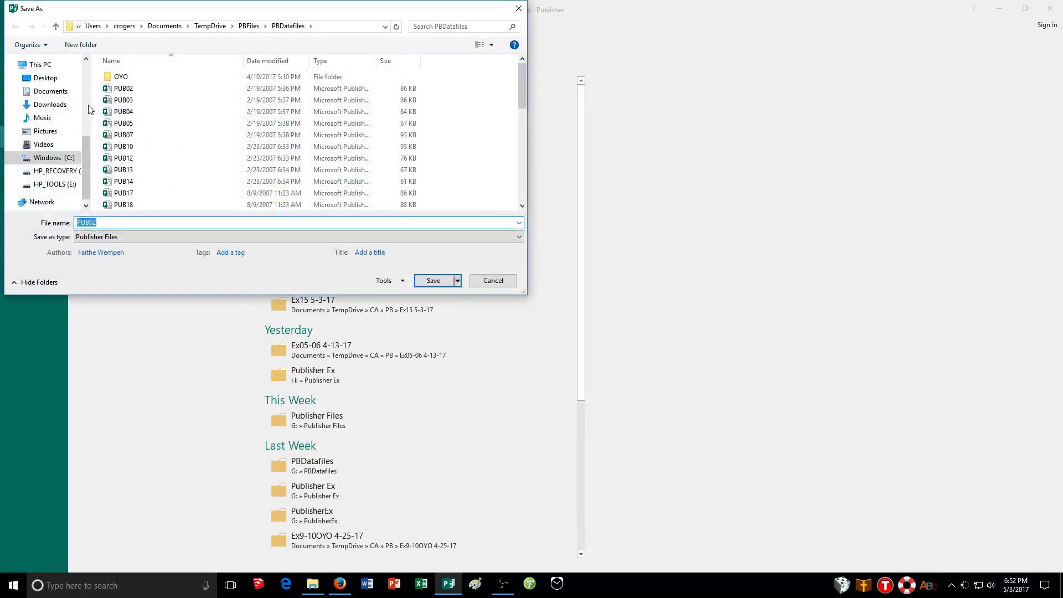
Save the publication as 02GEO_CR in the TempDrive > CA > PB folder.
{"action": "scroll", "coordinate": [54, 123], "scroll_direction": "up", "scroll_amount": 3}
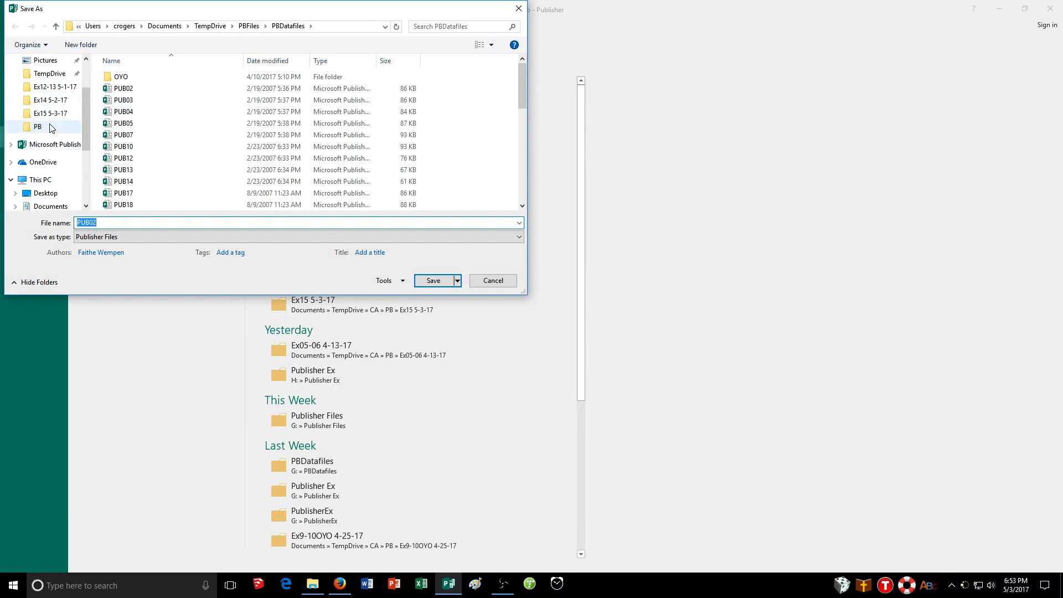
{"action": "left_click", "coordinate": [39, 127]}
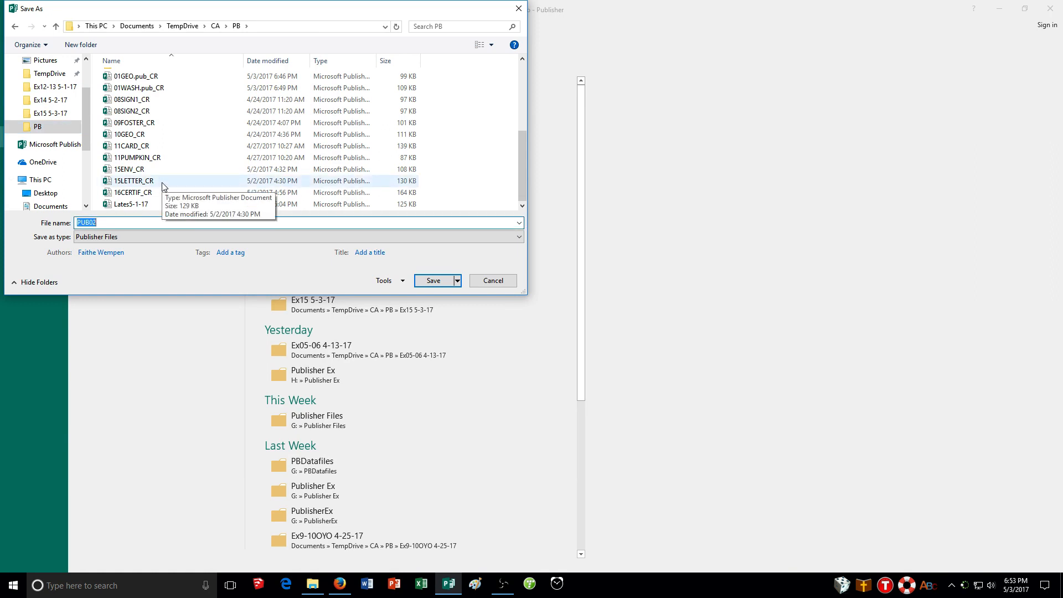
{"action": "type", "text": "02GE"}
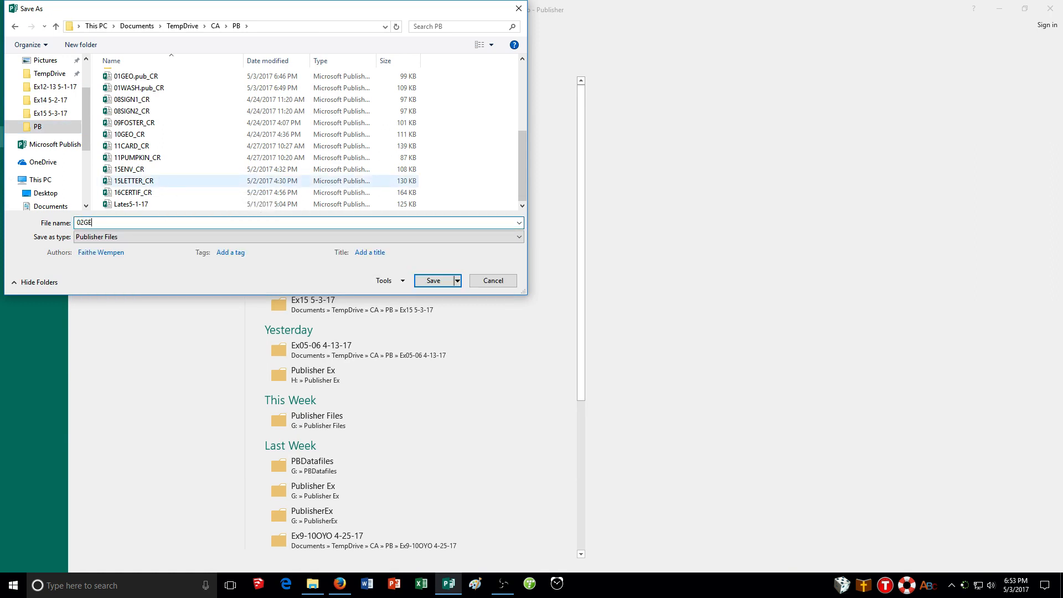
{"action": "type", "text": "O_CR"}
{"action": "left_click", "coordinate": [439, 281]}
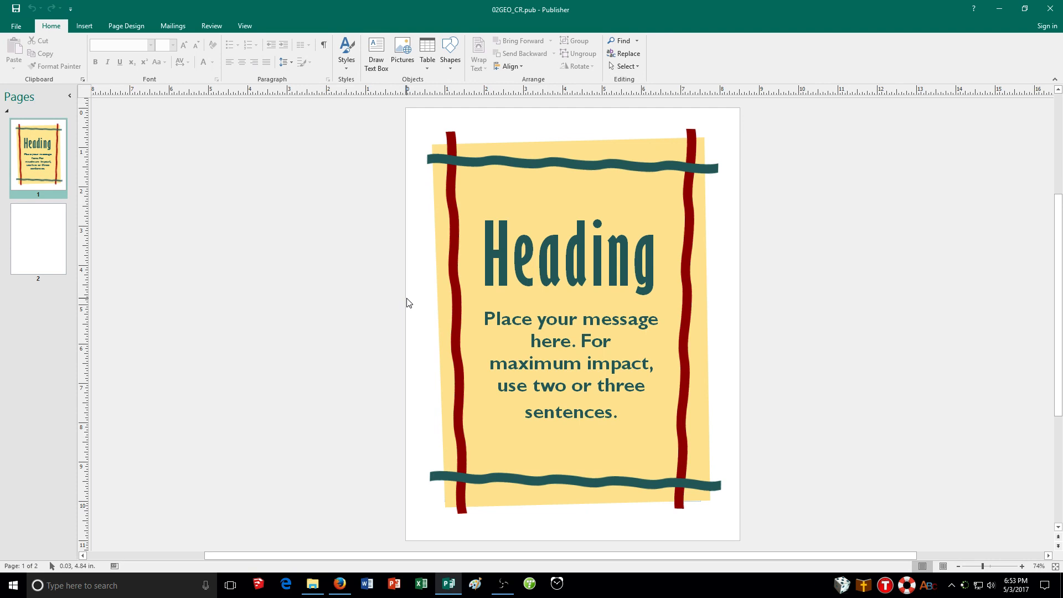
Replace the flyer's heading text with "Geology Club Meeting".
{"action": "double_click", "coordinate": [563, 248]}
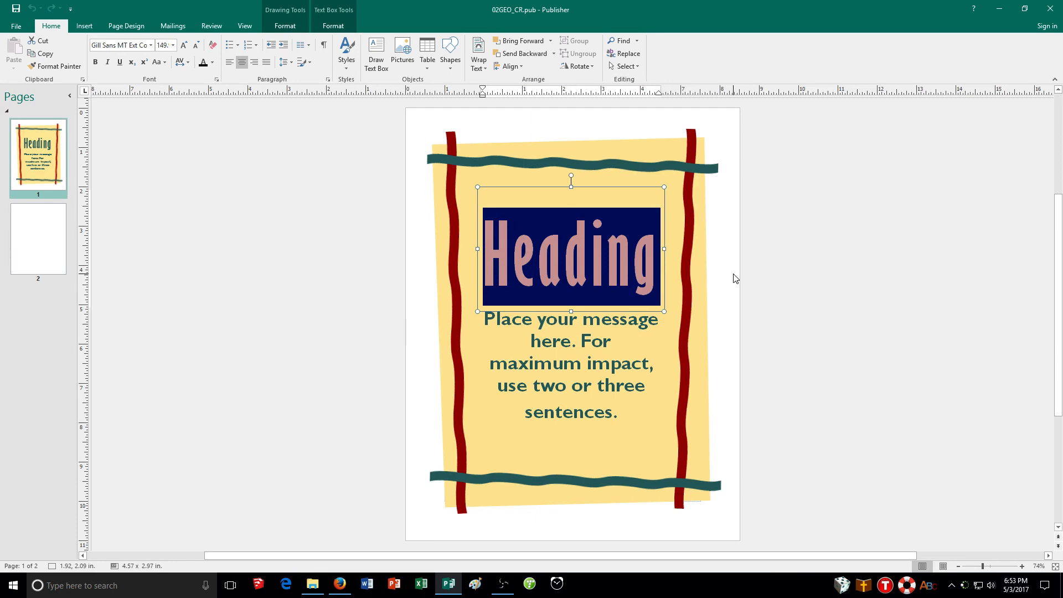
{"action": "type", "text": "Geology"}
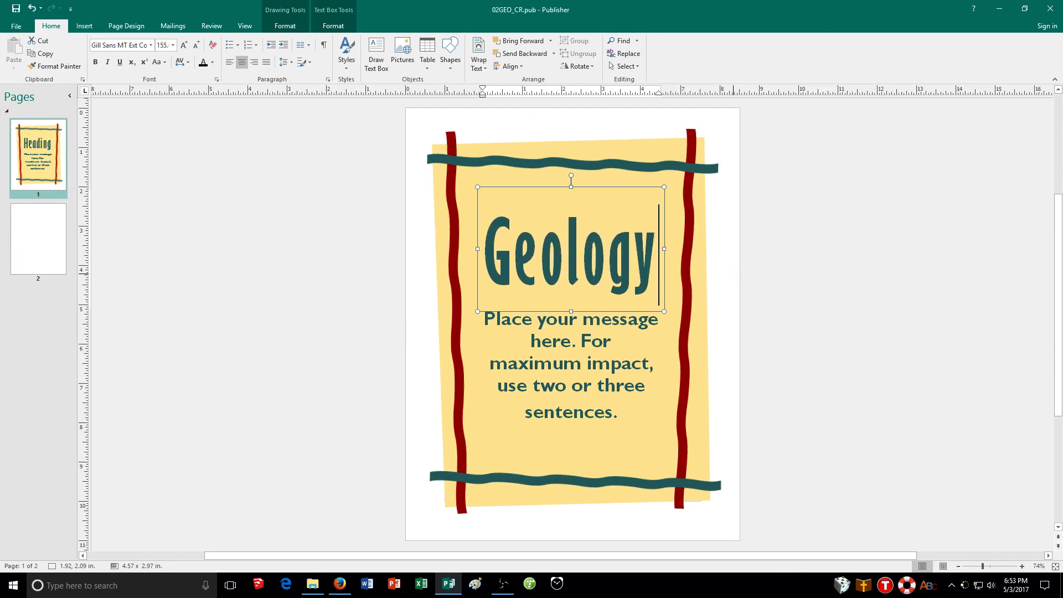
{"action": "type", "text": " Club M"}
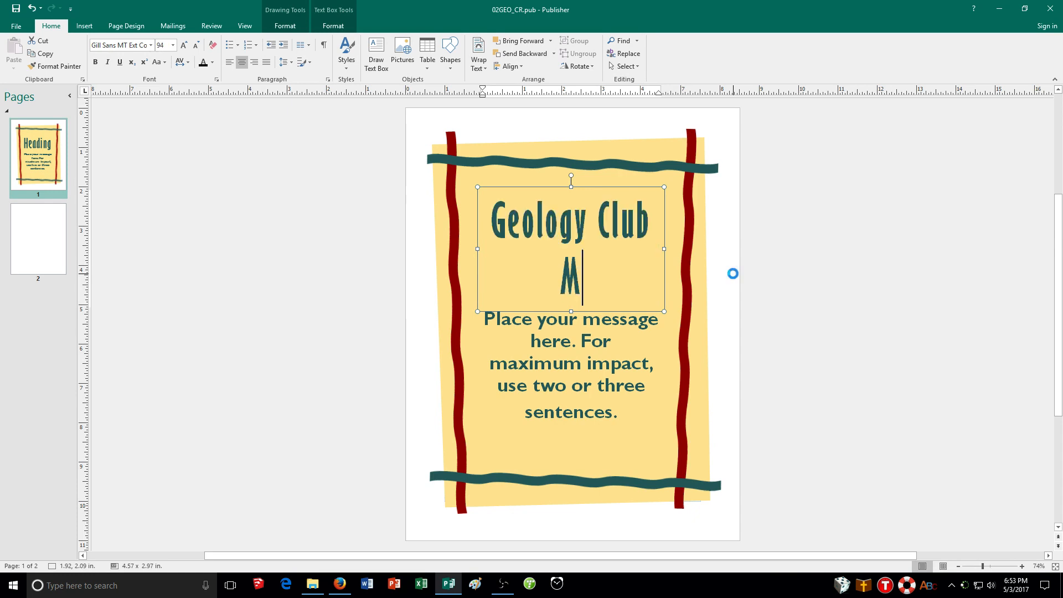
{"action": "type", "text": "eeting"}
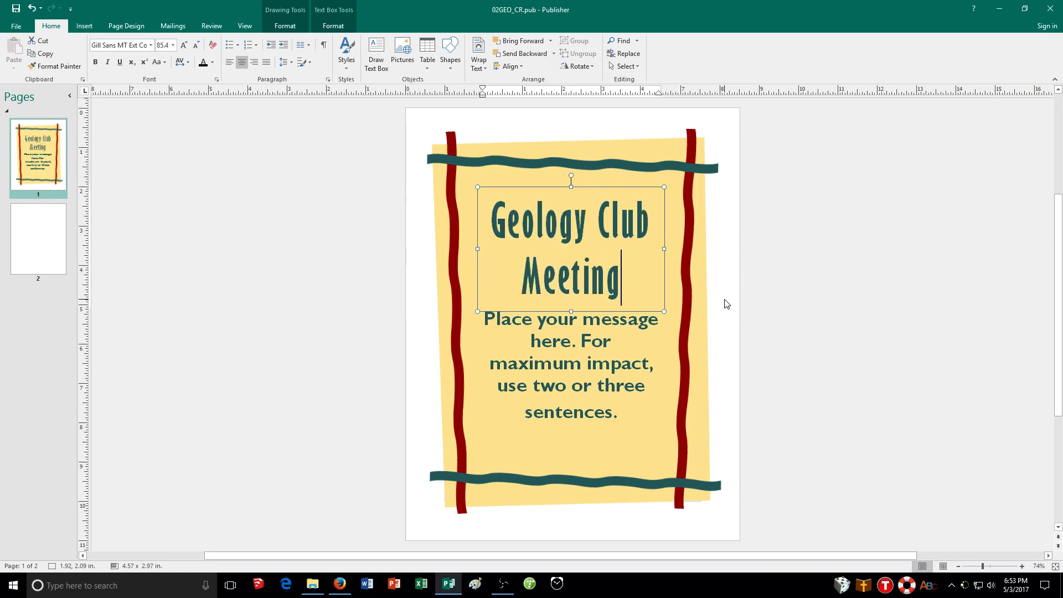
Replace the message placeholder with "Stevenson Hall, Room 212", "February 22" and "12:30p.m." on separate lines.
{"action": "left_click", "coordinate": [573, 370]}
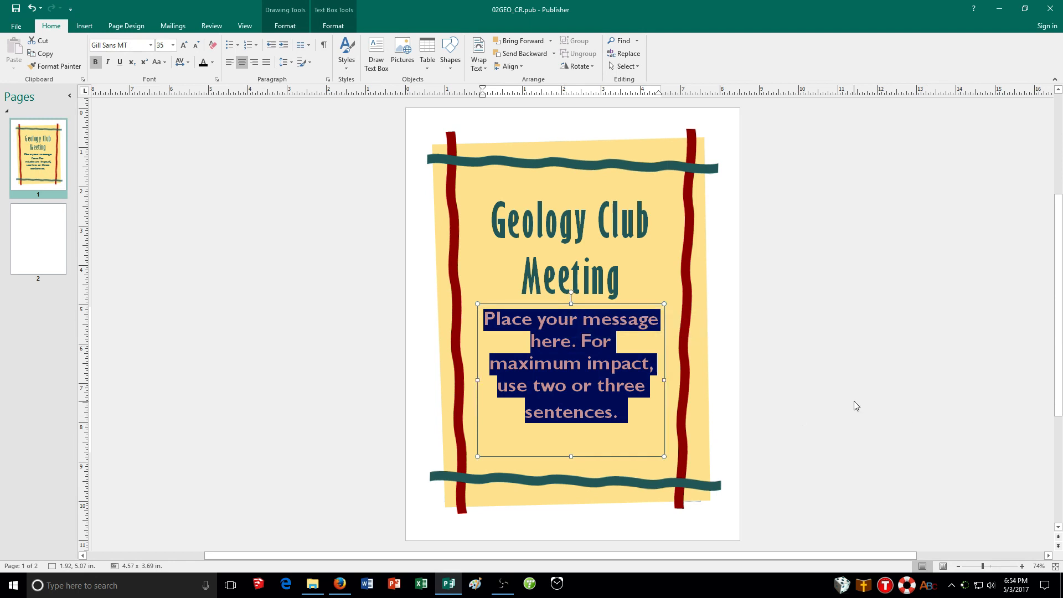
{"action": "type", "text": "Steven"}
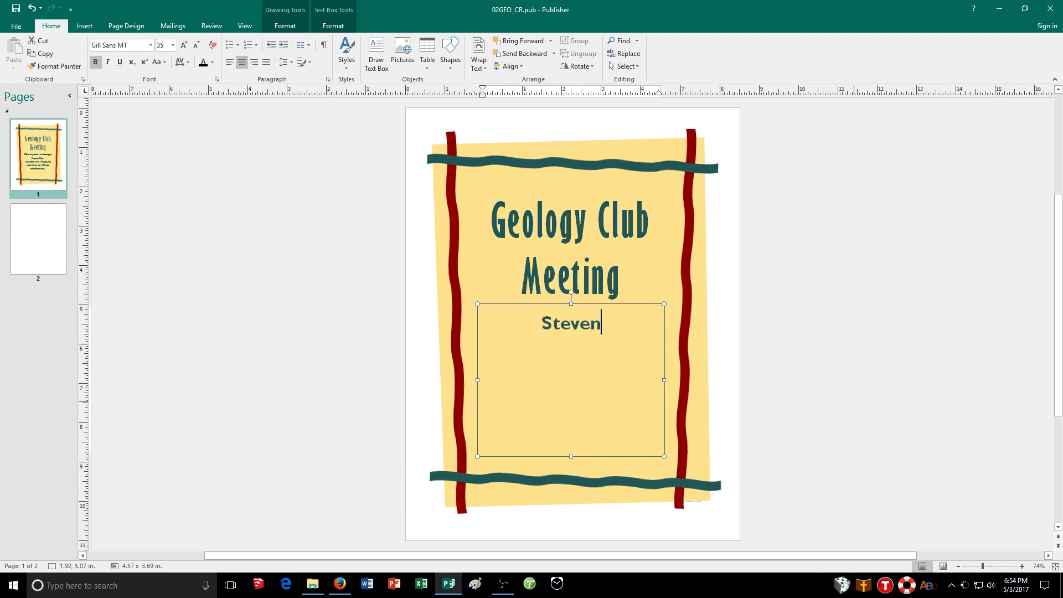
{"action": "type", "text": "son Hall, R"}
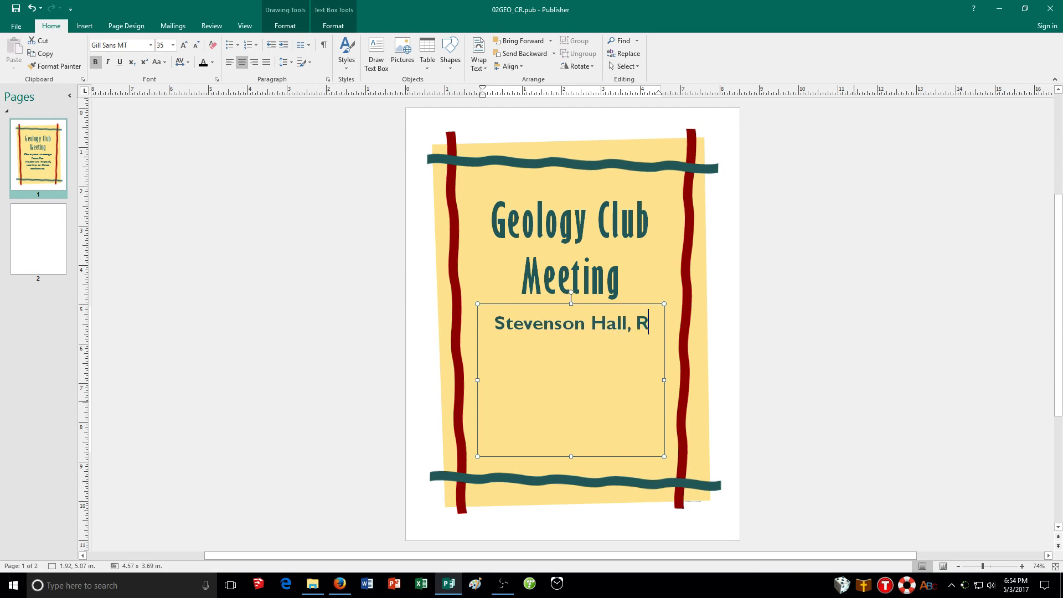
{"action": "type", "text": "oom 212"}
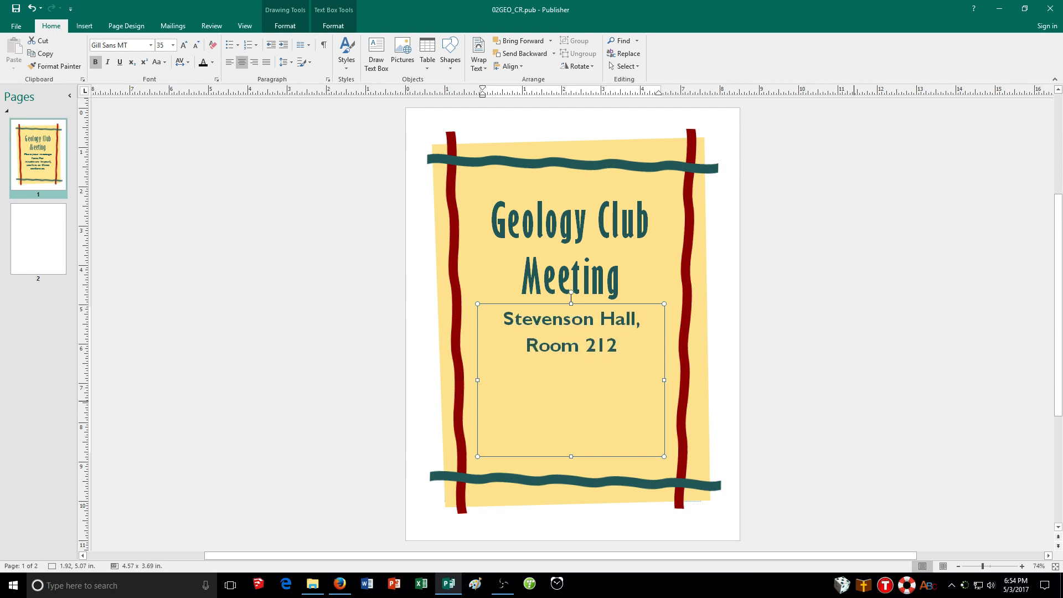
{"action": "key", "text": "Return"}
{"action": "type", "text": "February 22"}
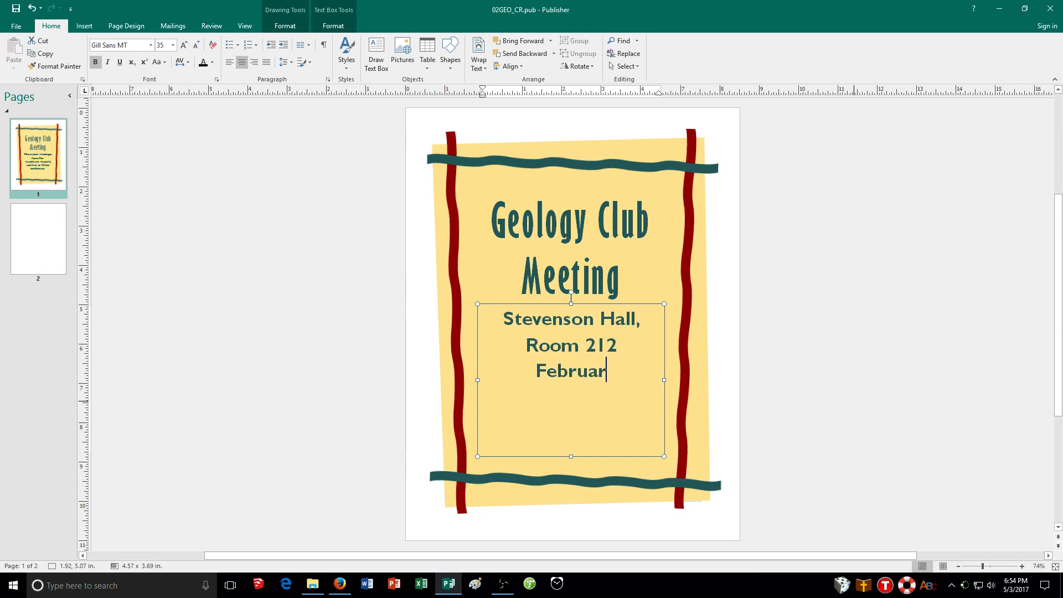
{"action": "key", "text": "Return"}
{"action": "type", "text": "12:"}
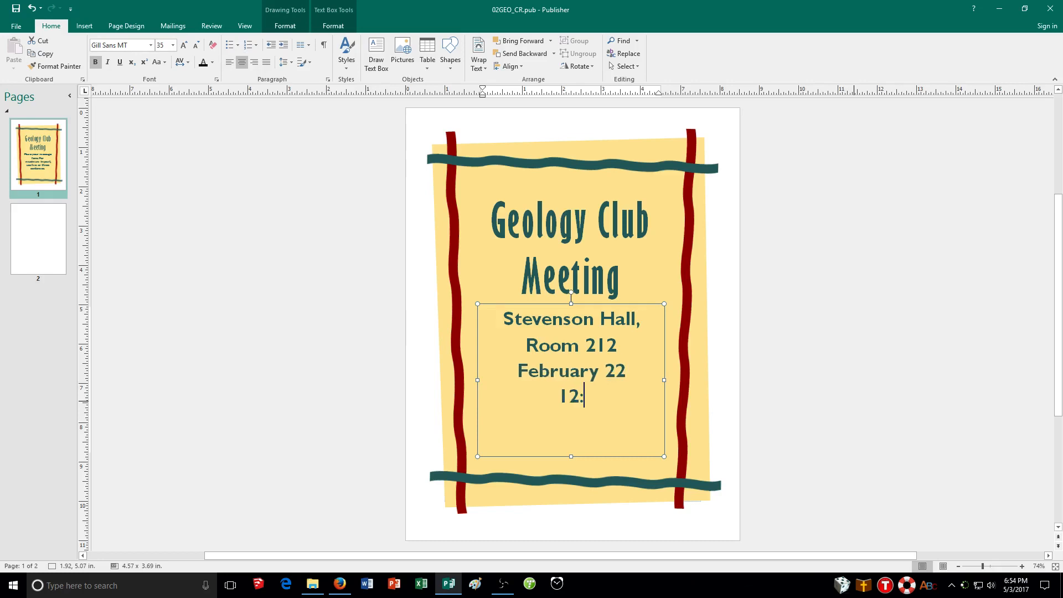
{"action": "type", "text": "30p.m."}
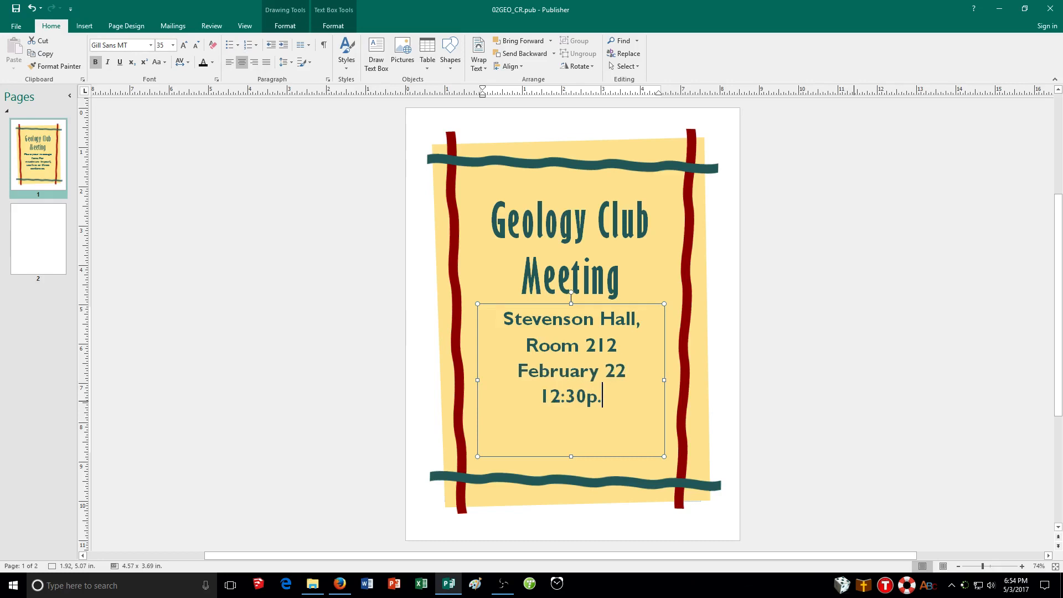
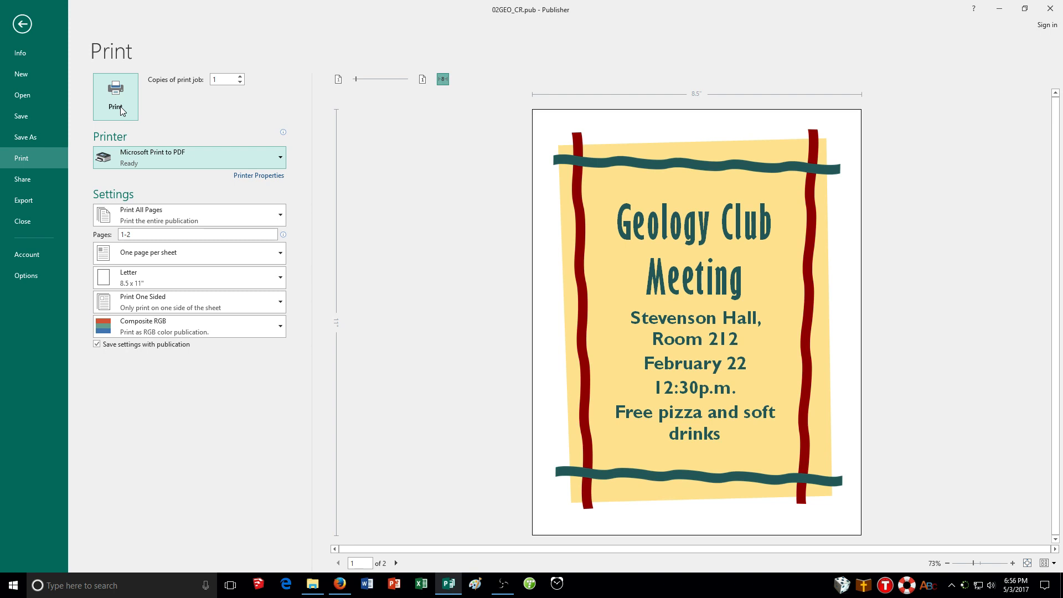
Print the flyer with Microsoft Print to PDF, saving the output as 02GEO_CR in the PB folder.
{"action": "left_click", "coordinate": [121, 107]}
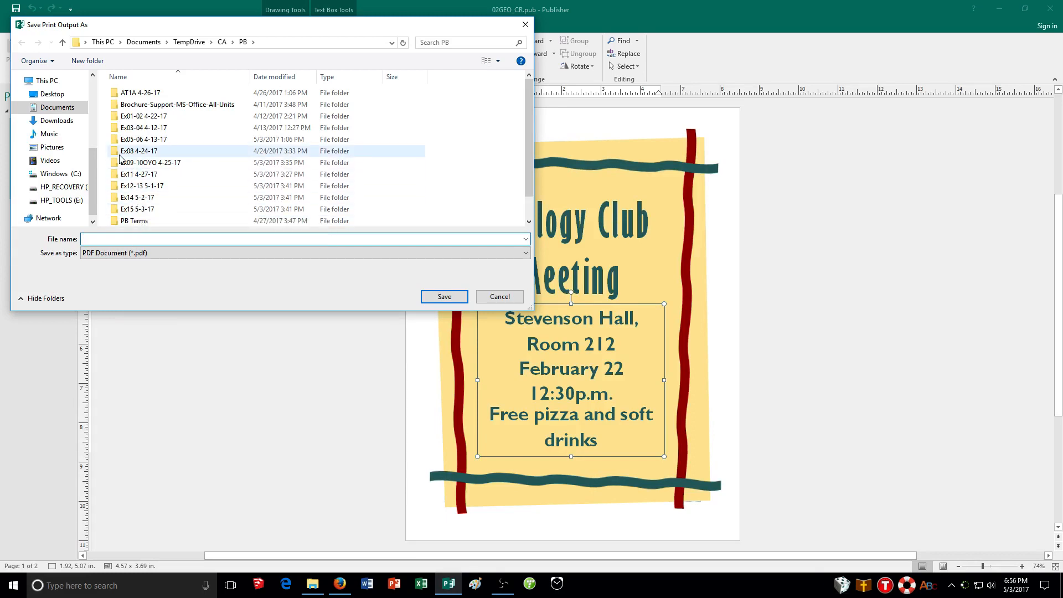
{"action": "scroll", "coordinate": [147, 177], "scroll_direction": "down", "scroll_amount": 1}
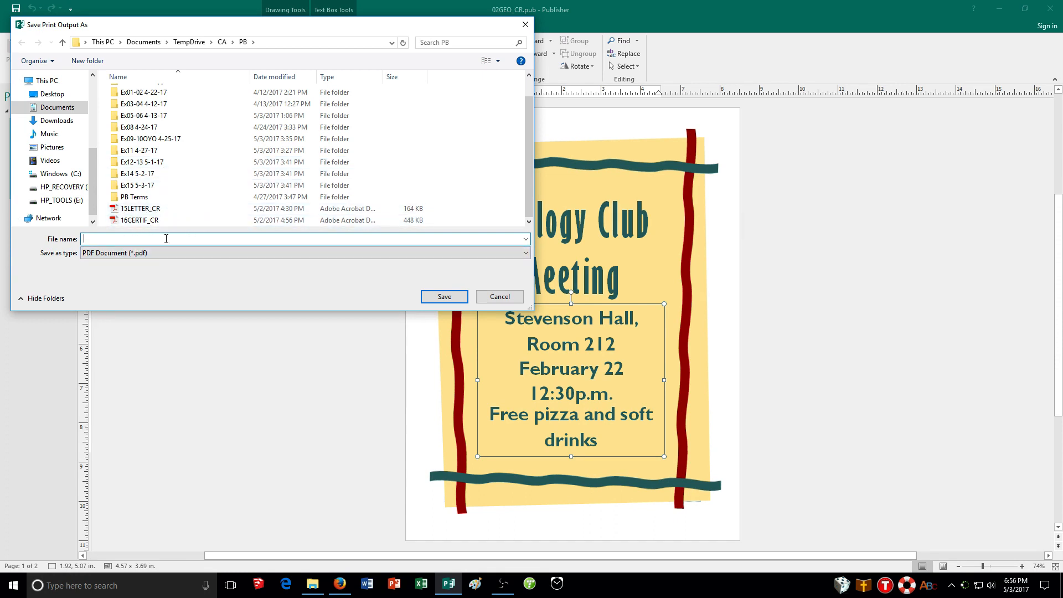
{"action": "type", "text": "02GEO_CR"}
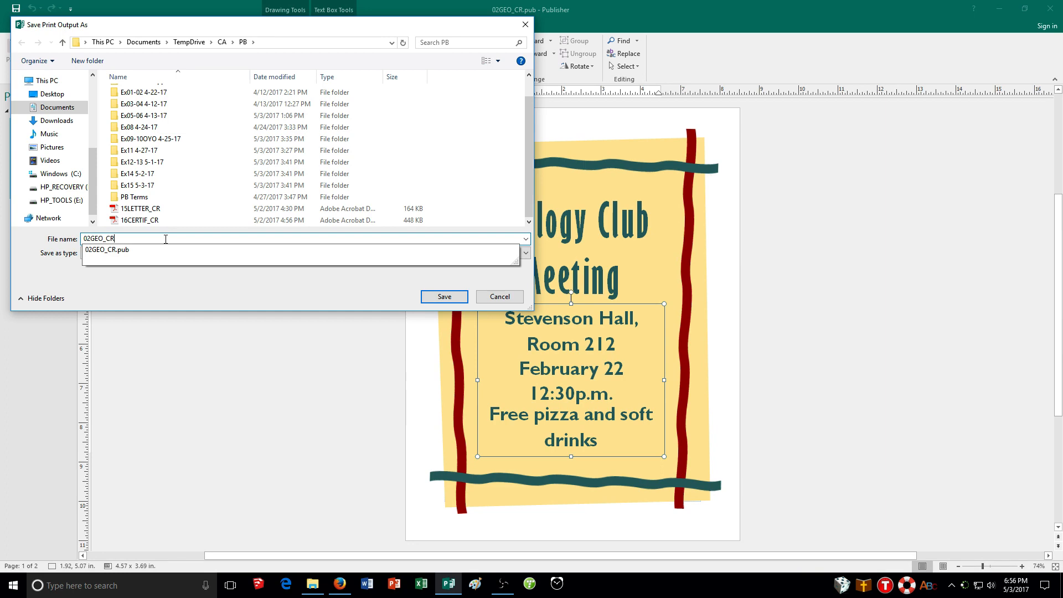
{"action": "left_click", "coordinate": [432, 299]}
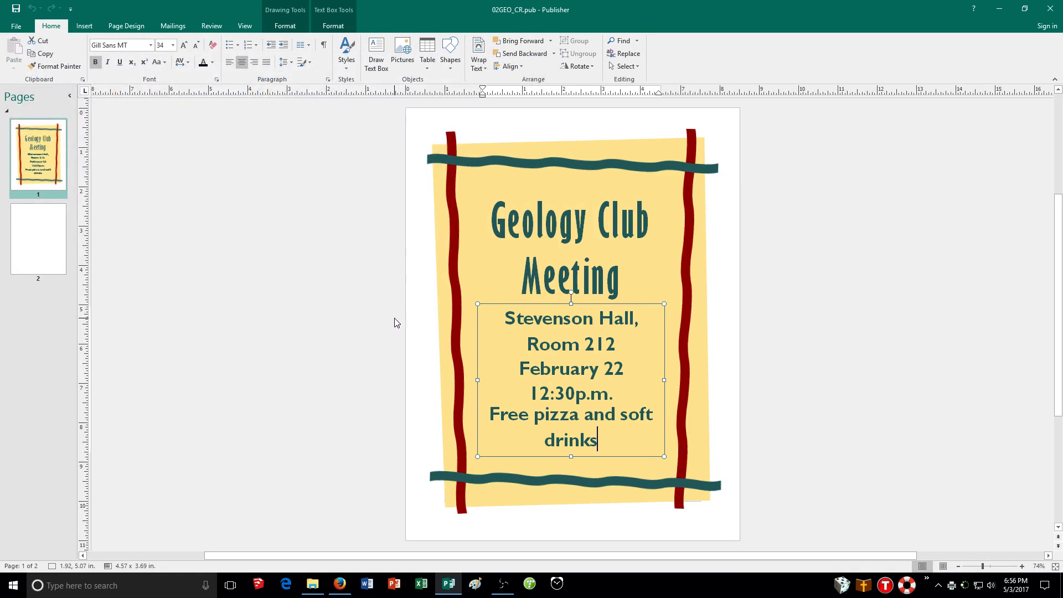
Open the 02GEO_CR PDF from the TempDrive > CA > PB folder in File Explorer.
{"action": "left_click", "coordinate": [314, 584]}
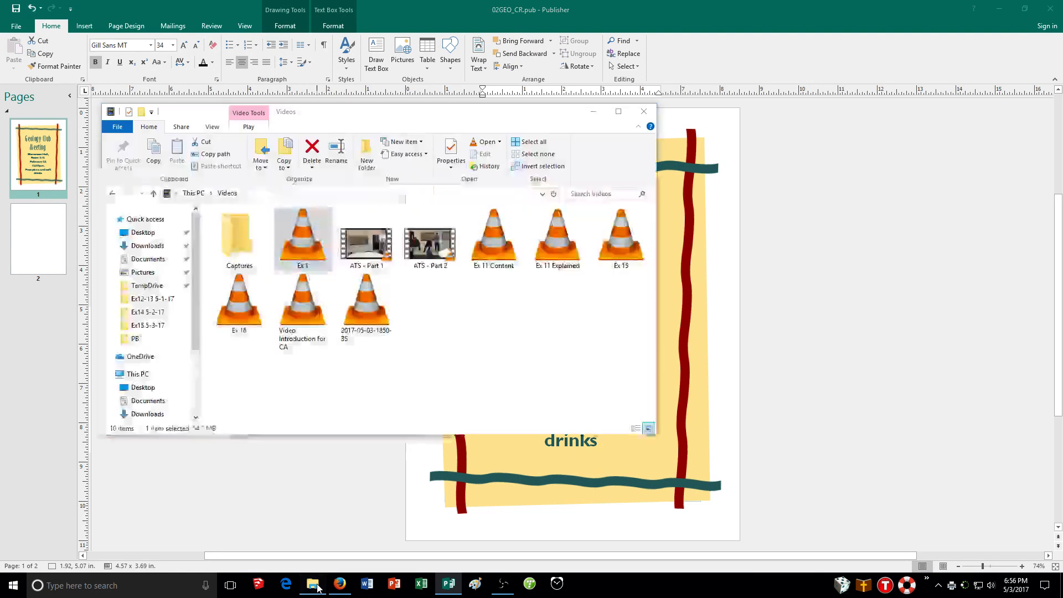
{"action": "left_click", "coordinate": [144, 286]}
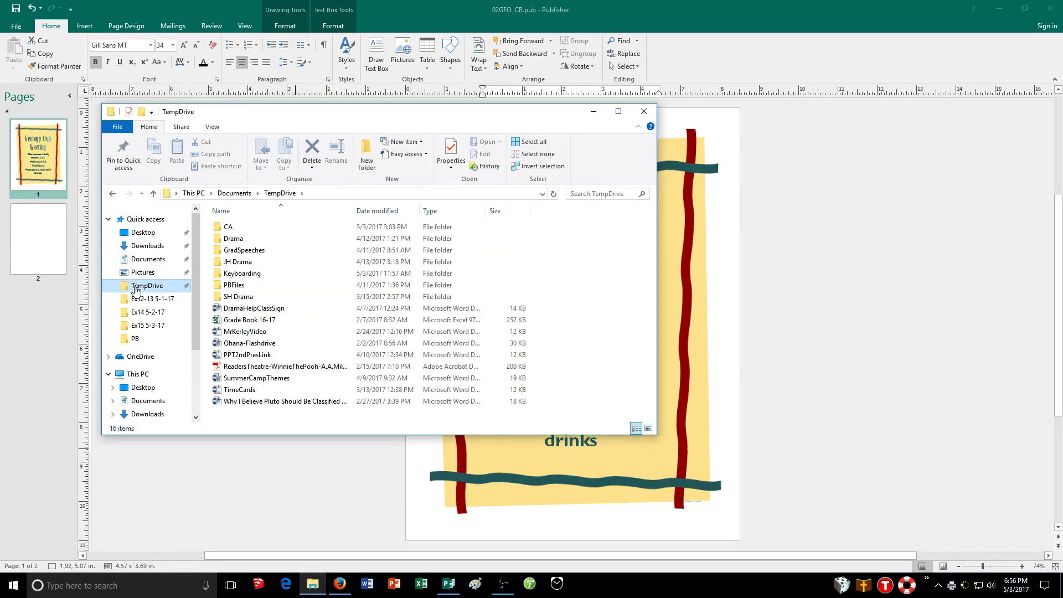
{"action": "left_click", "coordinate": [135, 339]}
{"action": "scroll", "coordinate": [265, 339], "scroll_direction": "down", "scroll_amount": 1}
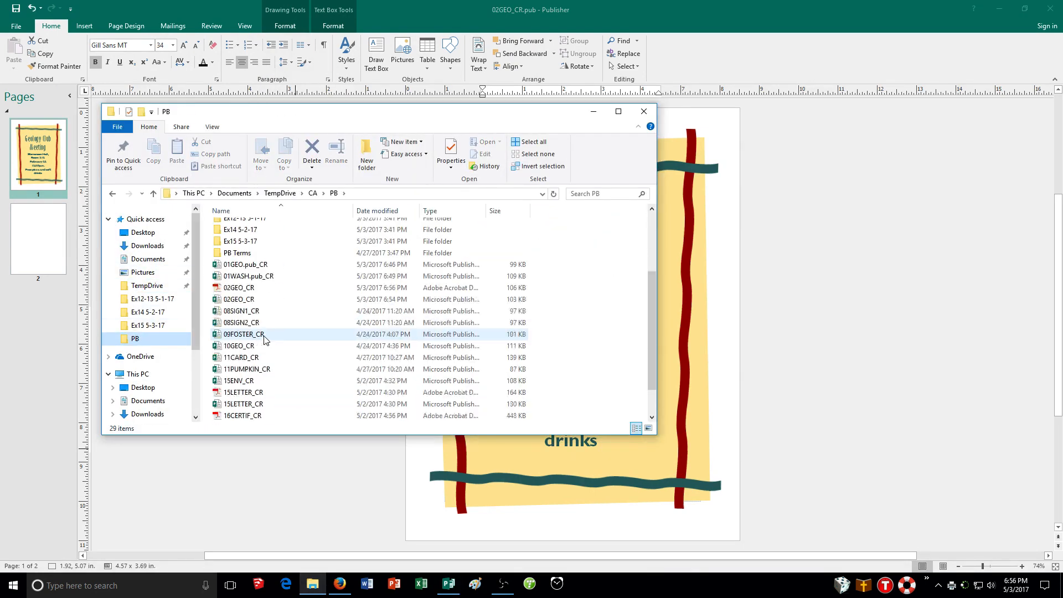
{"action": "left_click", "coordinate": [252, 299]}
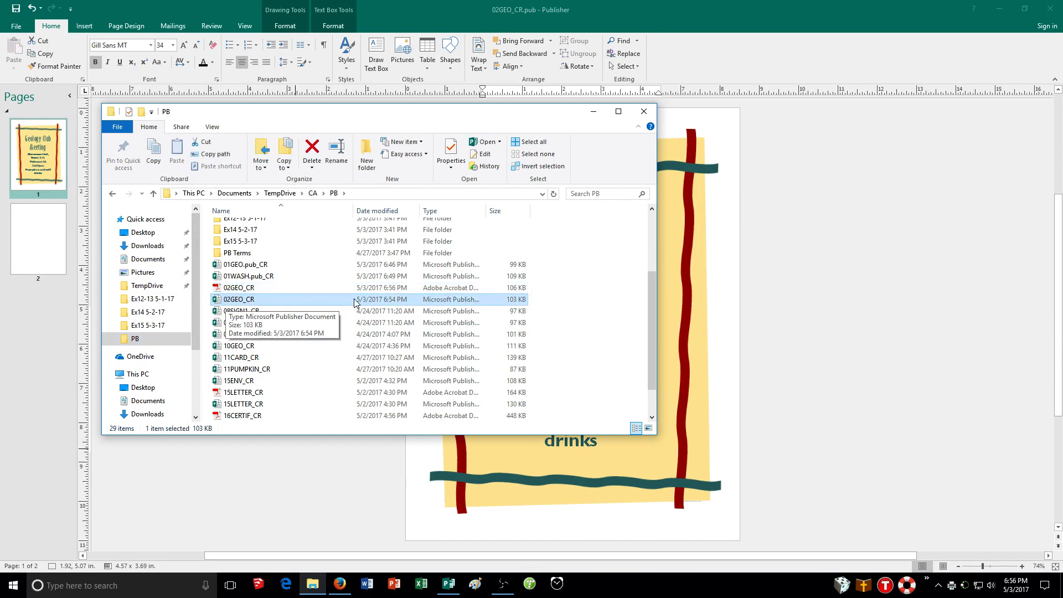
{"action": "left_click", "coordinate": [235, 289]}
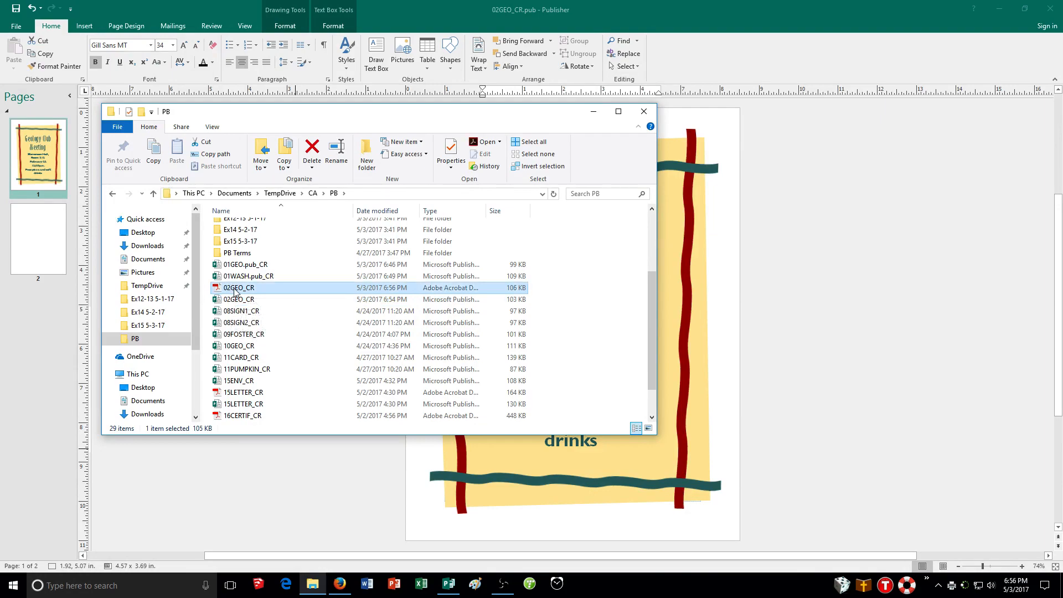
{"action": "double_click", "coordinate": [235, 290]}
Scroll through both pages of the PDF to check the flyer, then close the PDF reader.
{"action": "scroll", "coordinate": [463, 299], "scroll_direction": "down", "scroll_amount": 5}
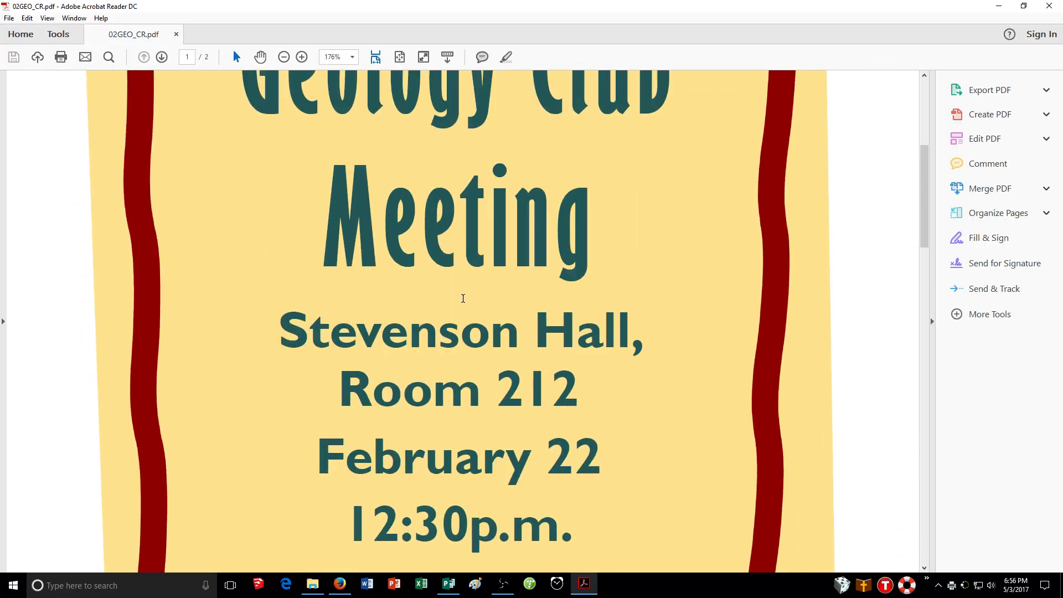
{"action": "scroll", "coordinate": [463, 299], "scroll_direction": "down", "scroll_amount": 6}
{"action": "scroll", "coordinate": [455, 314], "scroll_direction": "up", "scroll_amount": 6}
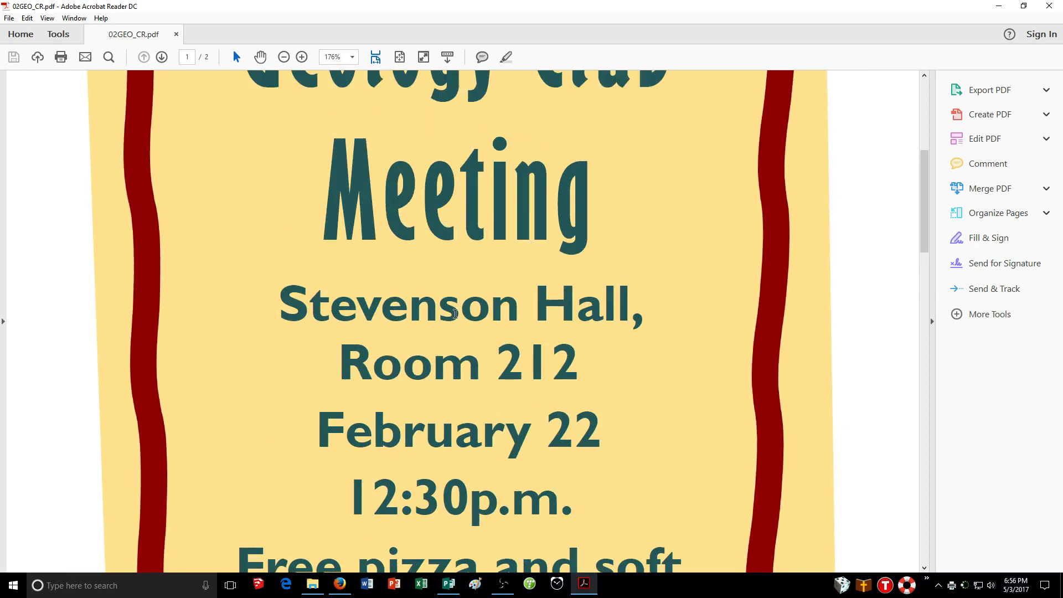
{"action": "scroll", "coordinate": [455, 314], "scroll_direction": "down", "scroll_amount": 10}
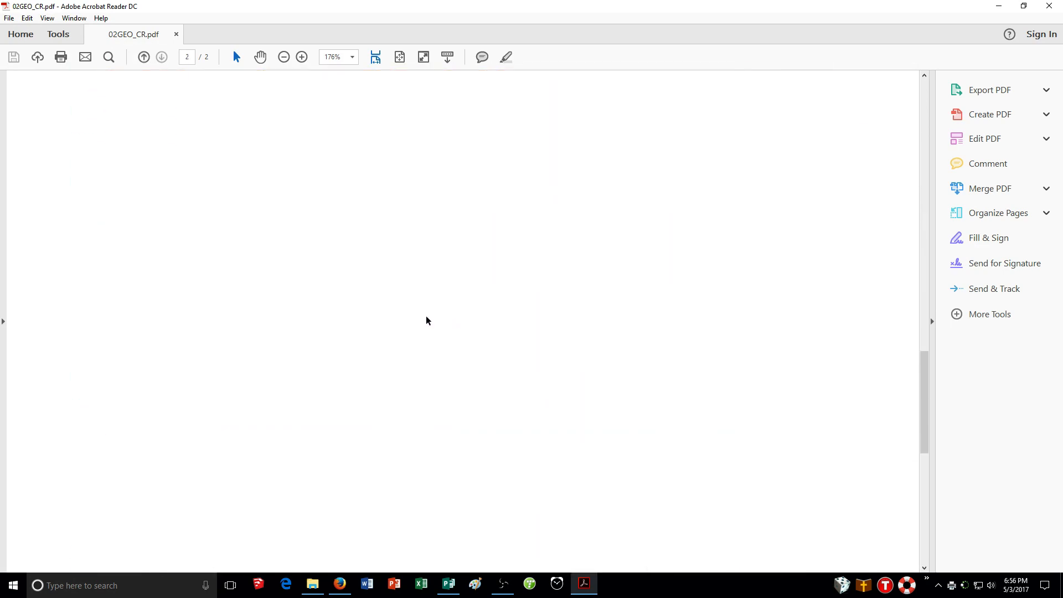
{"action": "scroll", "coordinate": [426, 320], "scroll_direction": "down", "scroll_amount": 5}
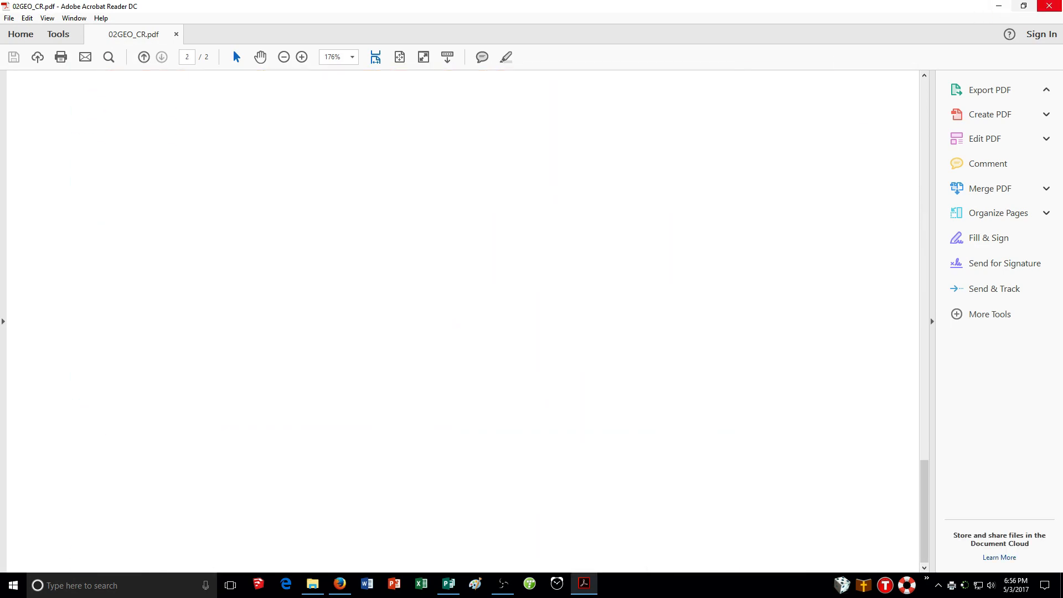
{"action": "left_click", "coordinate": [1050, 6]}
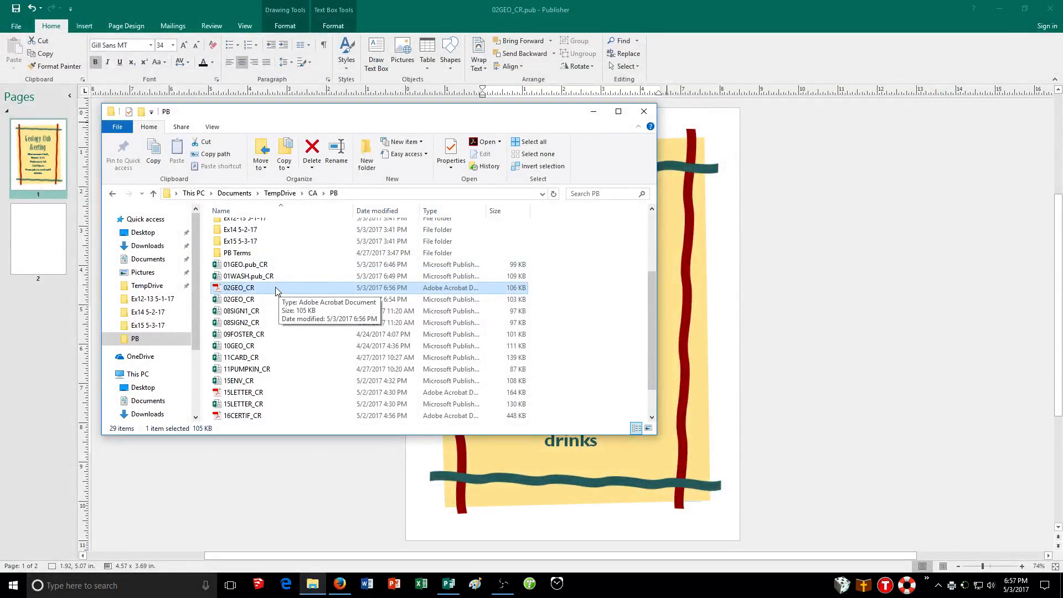
Save the 02GEO_CR publication.
{"action": "left_click", "coordinate": [18, 15]}
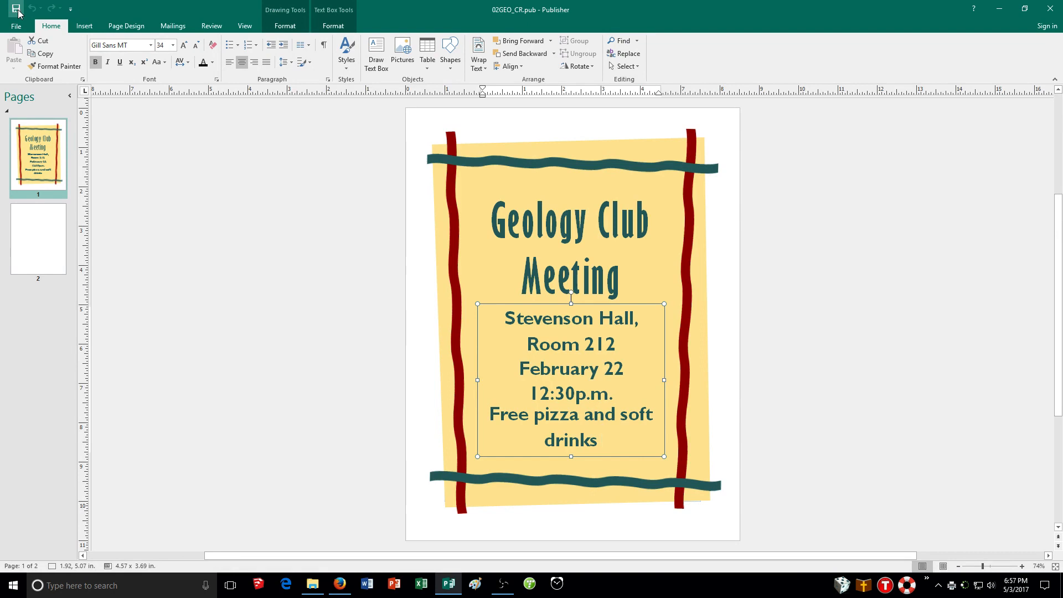
{"action": "left_click", "coordinate": [17, 26]}
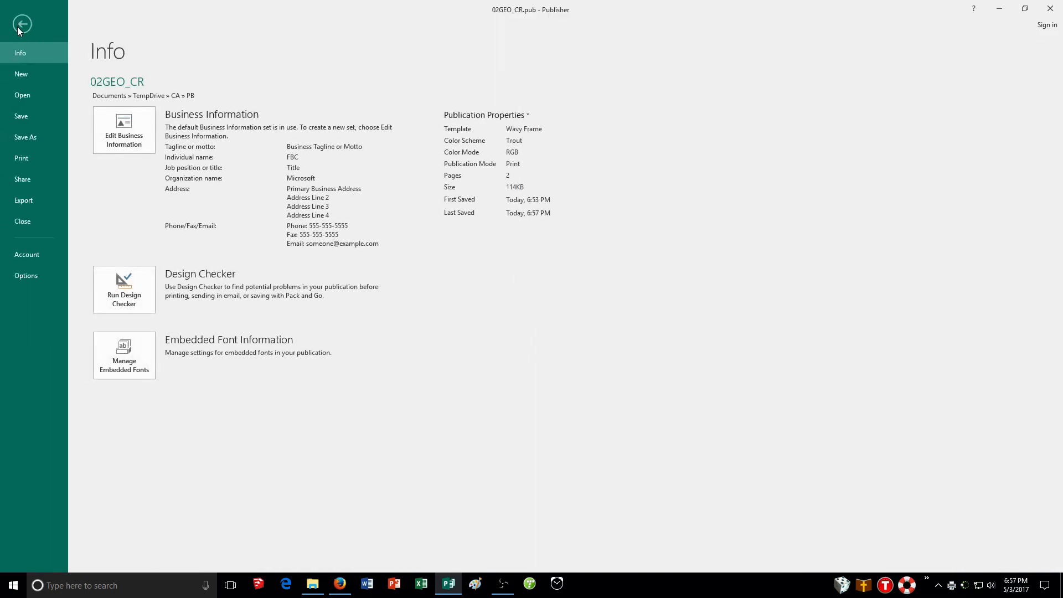
{"action": "left_click", "coordinate": [24, 24]}
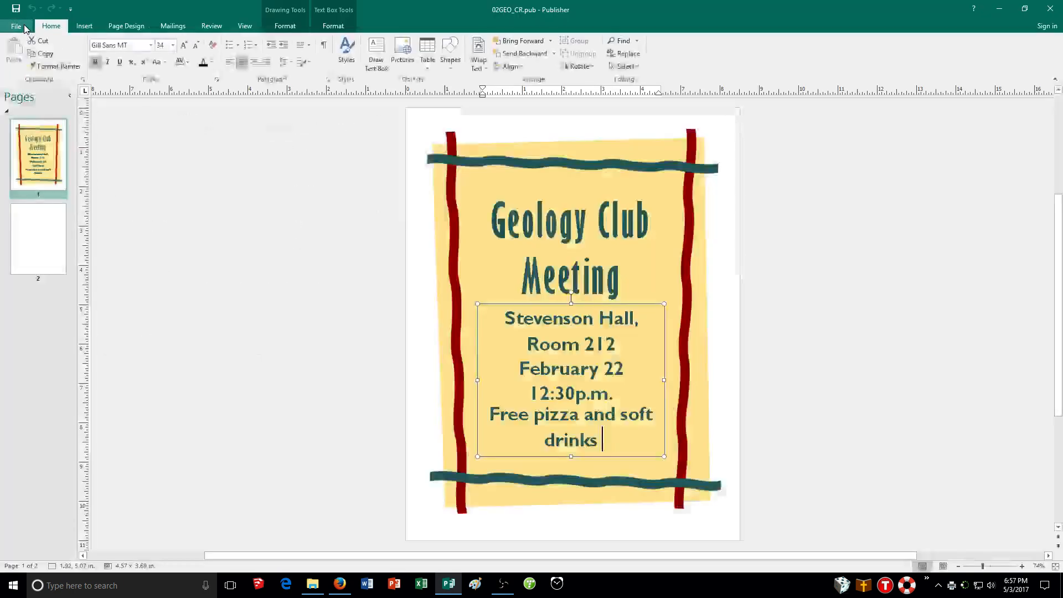
Open the OPUB02 publication from the TempDrive > PBFiles > PBDatafiles > OYO folder.
{"action": "left_click", "coordinate": [26, 26]}
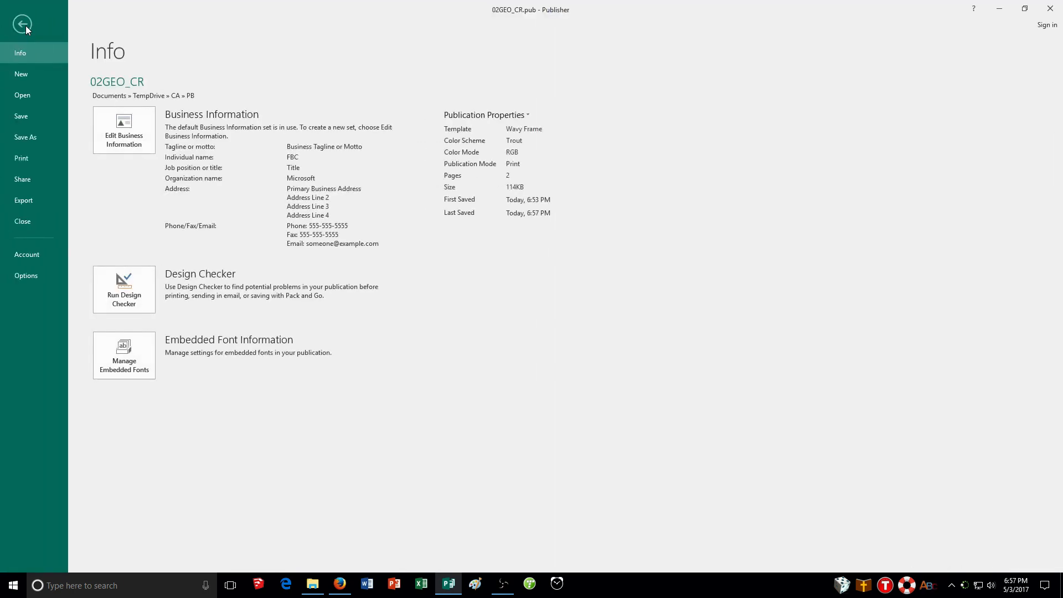
{"action": "left_click", "coordinate": [23, 98]}
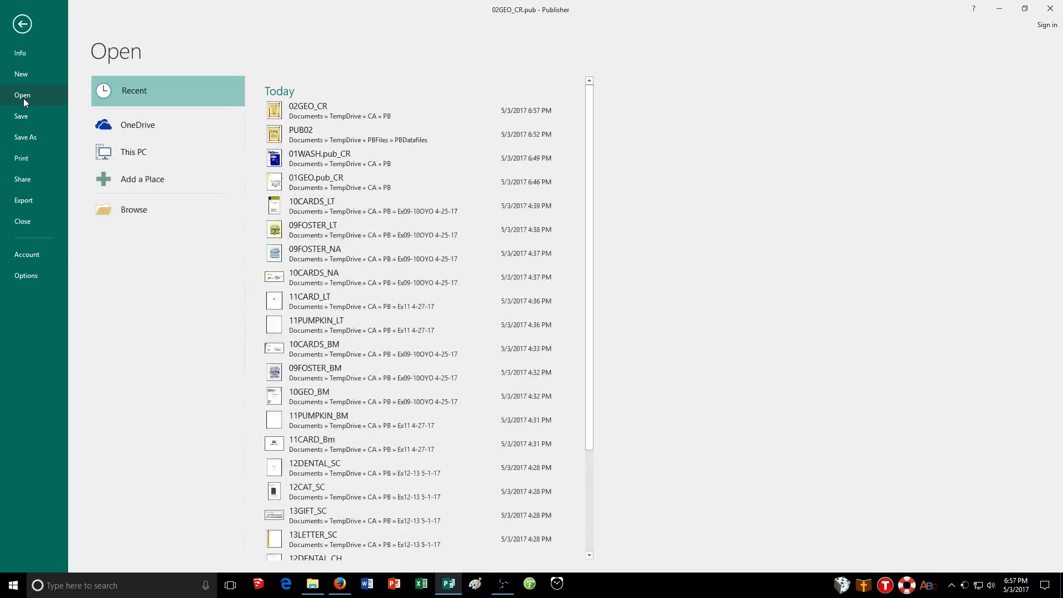
{"action": "left_click", "coordinate": [161, 211]}
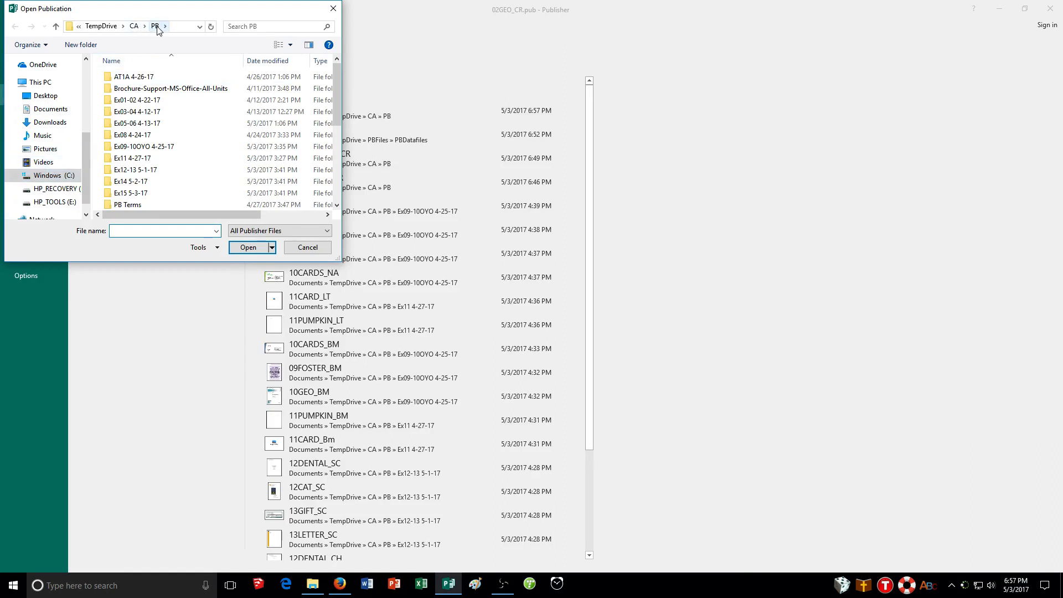
{"action": "scroll", "coordinate": [140, 161], "scroll_direction": "down", "scroll_amount": 2}
{"action": "scroll", "coordinate": [140, 161], "scroll_direction": "down", "scroll_amount": 2}
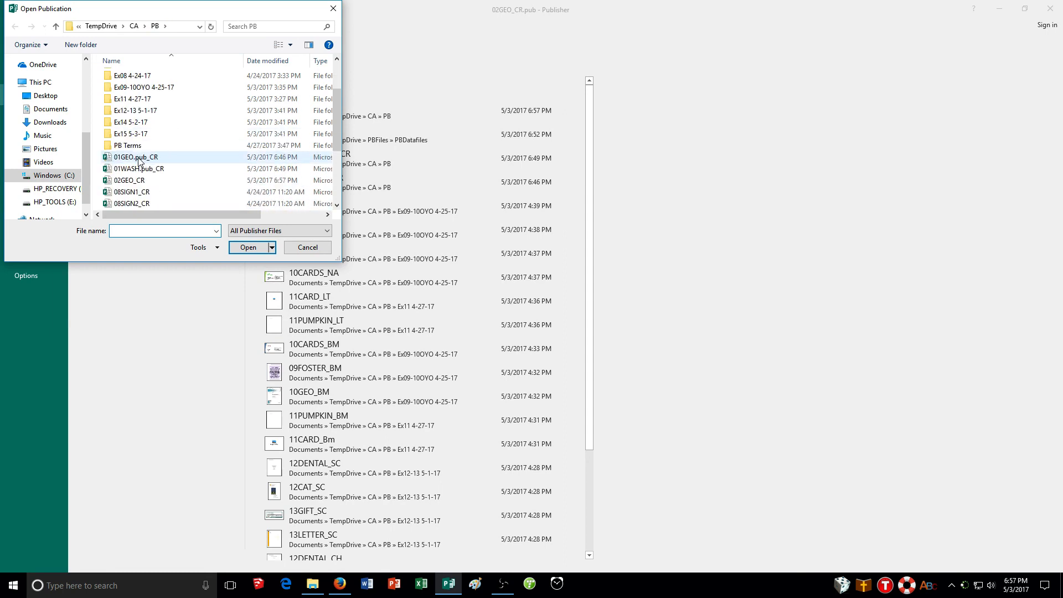
{"action": "scroll", "coordinate": [140, 161], "scroll_direction": "up", "scroll_amount": 5}
{"action": "left_click", "coordinate": [134, 26]}
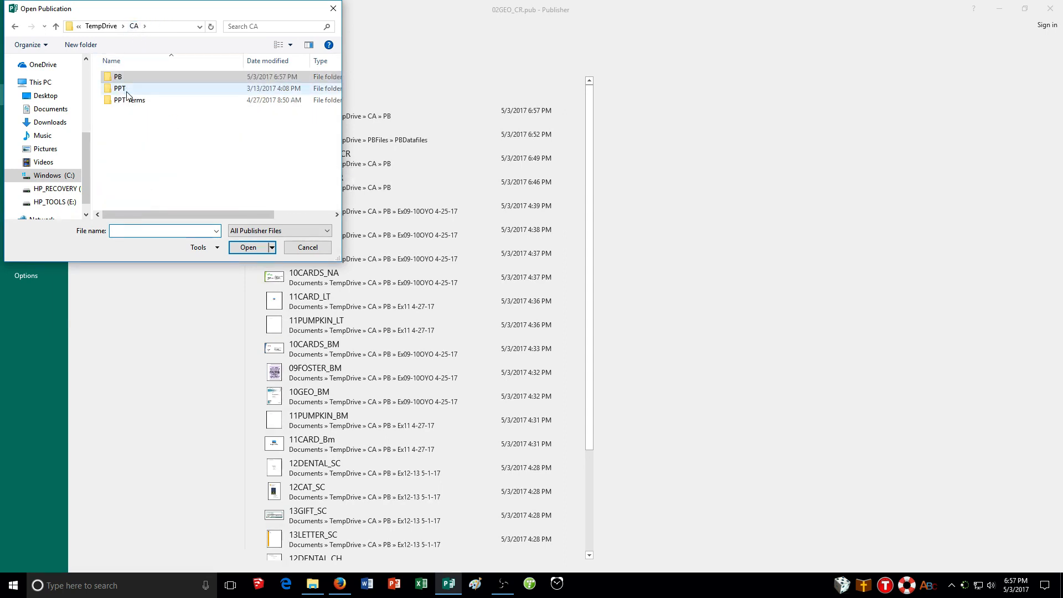
{"action": "double_click", "coordinate": [123, 78]}
{"action": "left_click", "coordinate": [121, 26]}
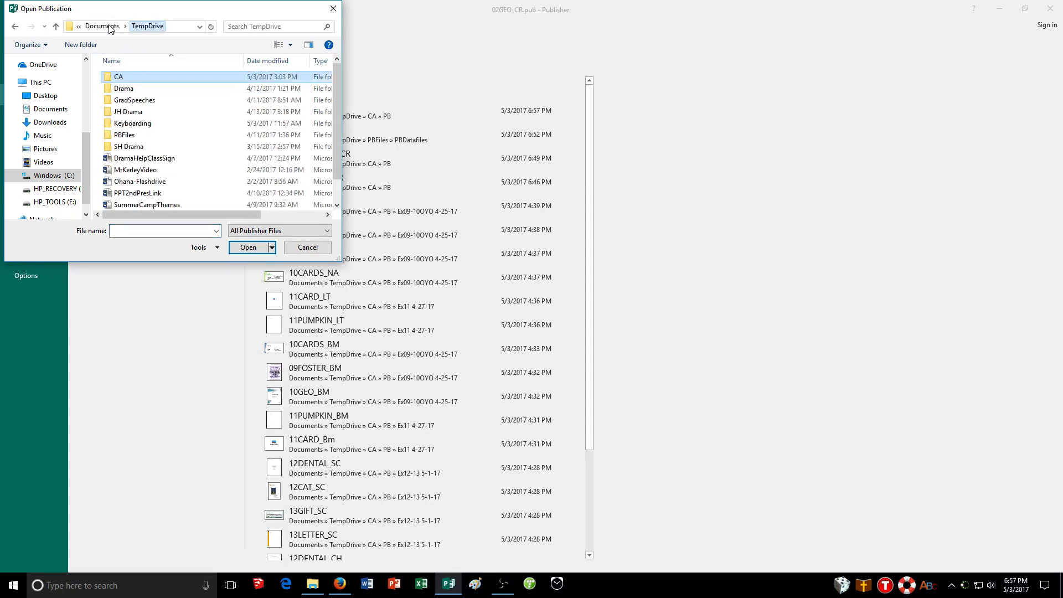
{"action": "left_click", "coordinate": [142, 136]}
{"action": "double_click", "coordinate": [141, 136]}
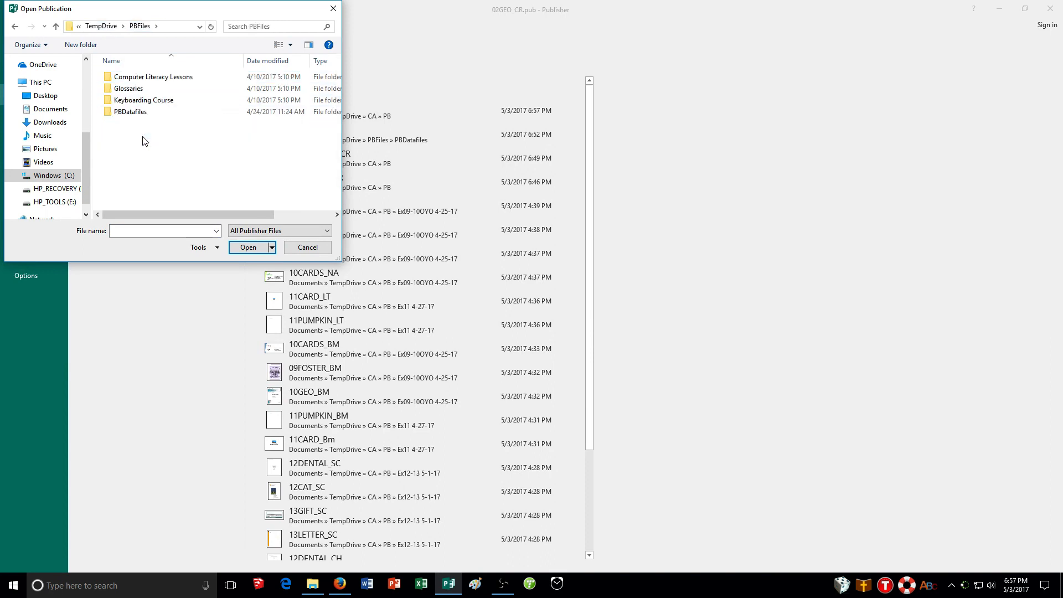
{"action": "double_click", "coordinate": [133, 112]}
{"action": "scroll", "coordinate": [132, 112], "scroll_direction": "down", "scroll_amount": 8}
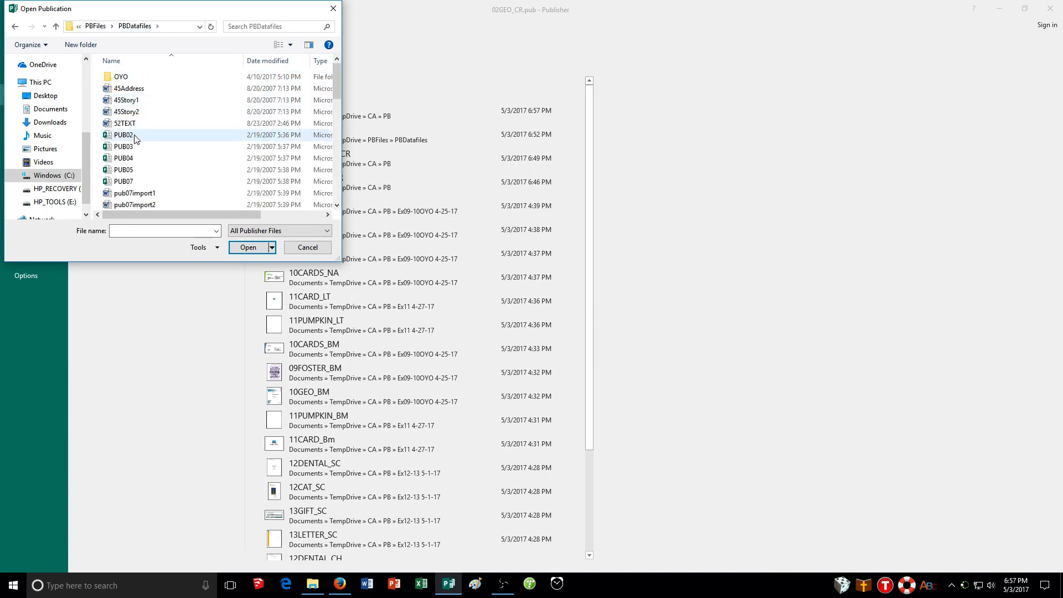
{"action": "scroll", "coordinate": [134, 152], "scroll_direction": "up", "scroll_amount": 10}
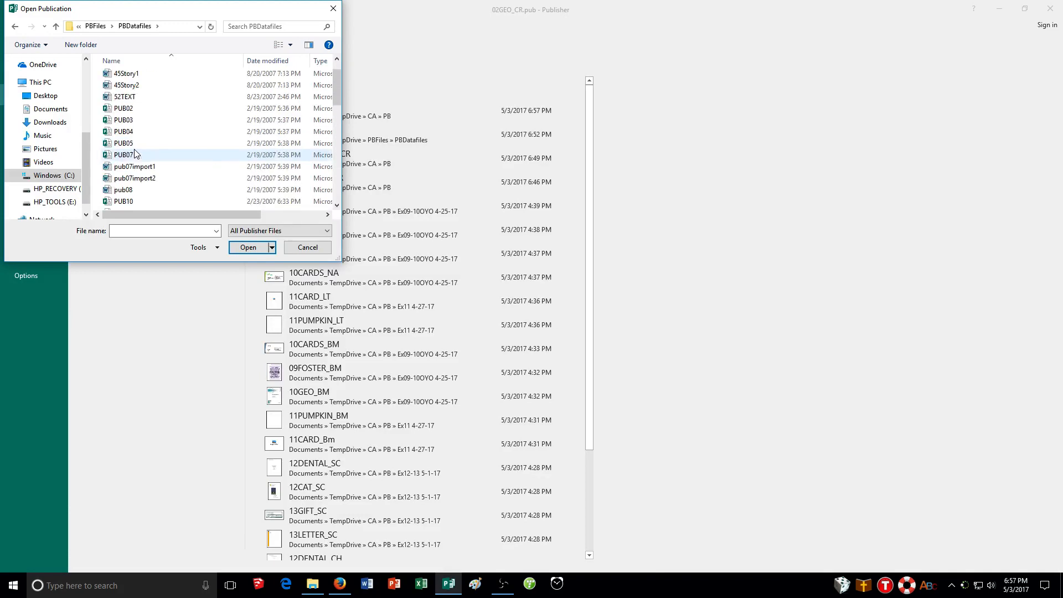
{"action": "double_click", "coordinate": [121, 77]}
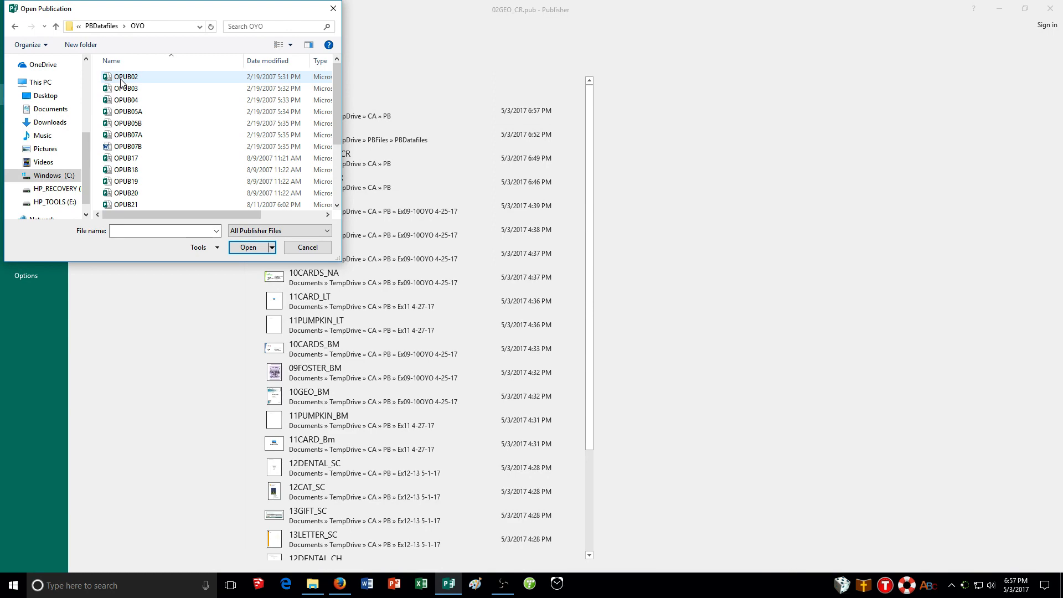
{"action": "left_click", "coordinate": [121, 81]}
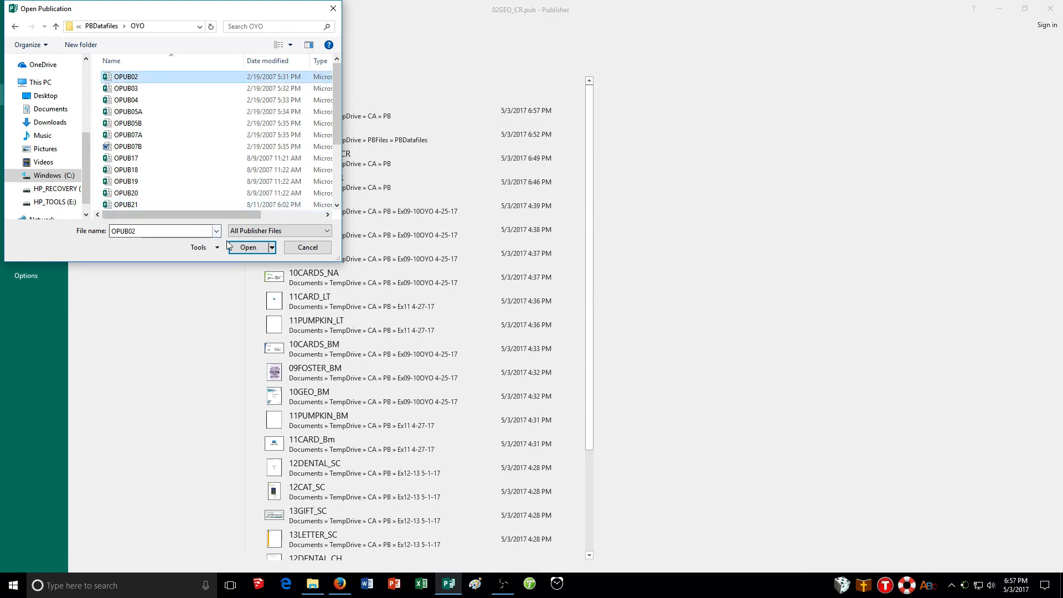
{"action": "left_click", "coordinate": [258, 247]}
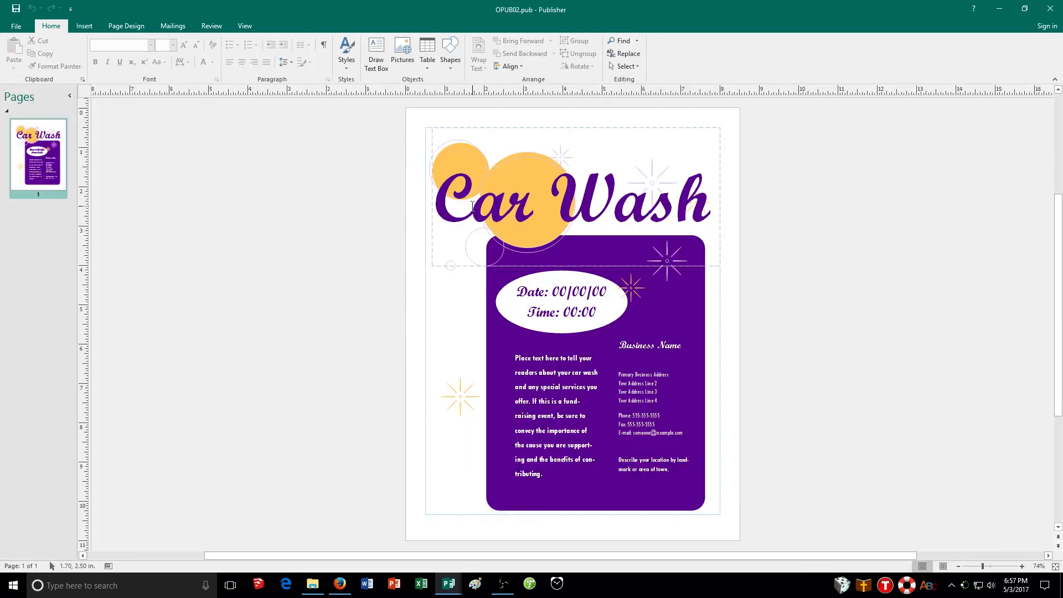
Save the publication as 02WASH_CR in the TempDrive > CA > PB folder.
{"action": "left_click", "coordinate": [120, 25]}
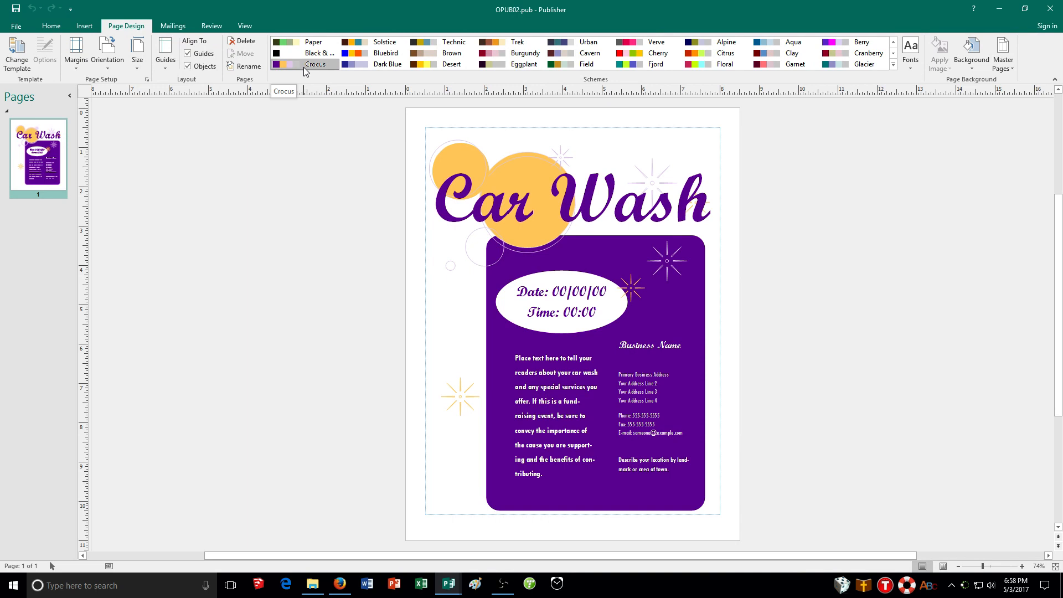
{"action": "left_click", "coordinate": [16, 28]}
{"action": "left_click", "coordinate": [41, 139]}
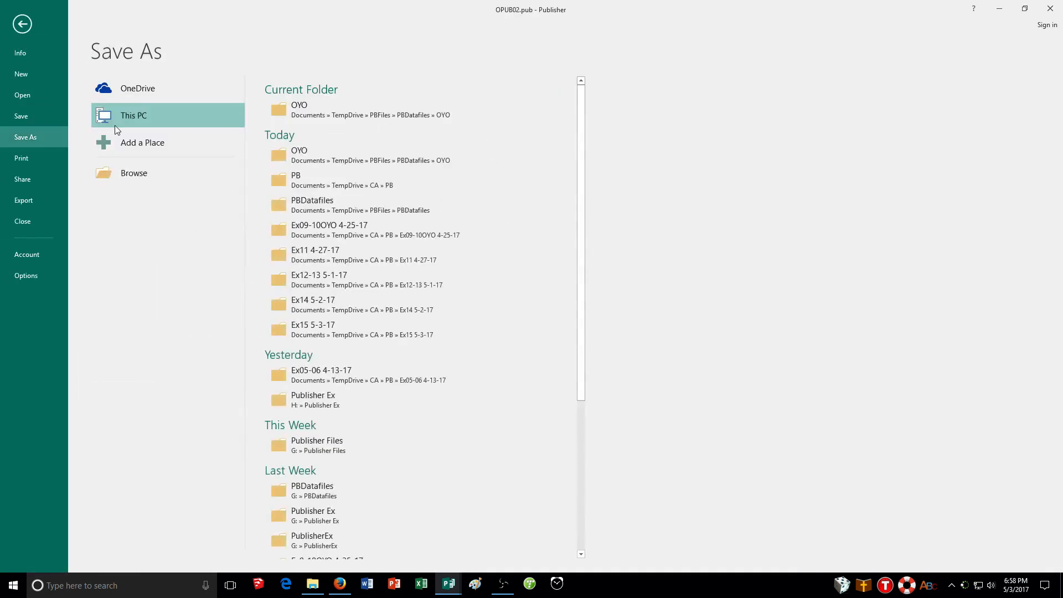
{"action": "left_click", "coordinate": [173, 181]}
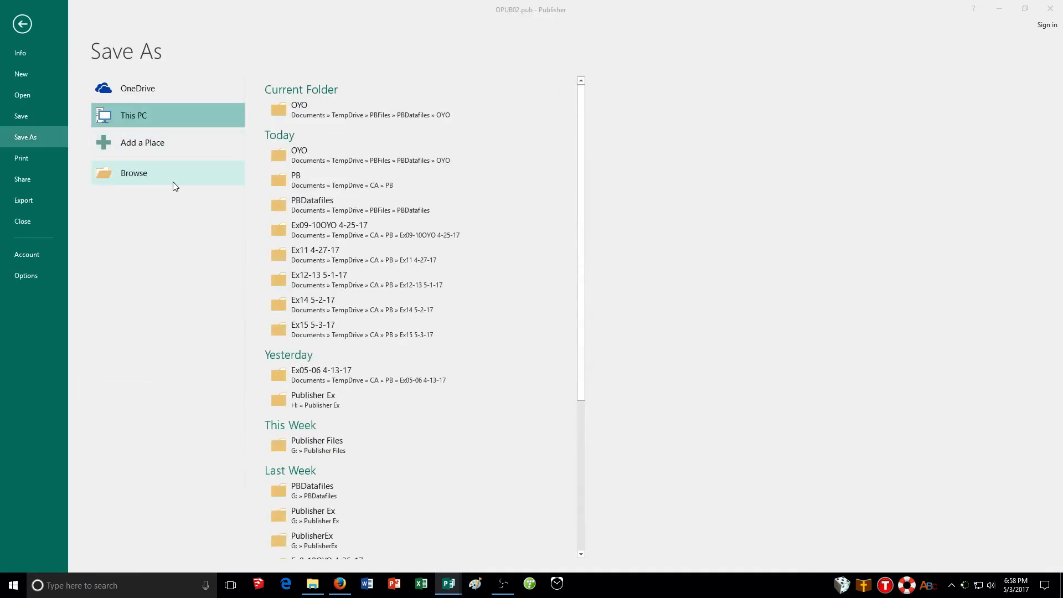
{"action": "left_click", "coordinate": [493, 280]}
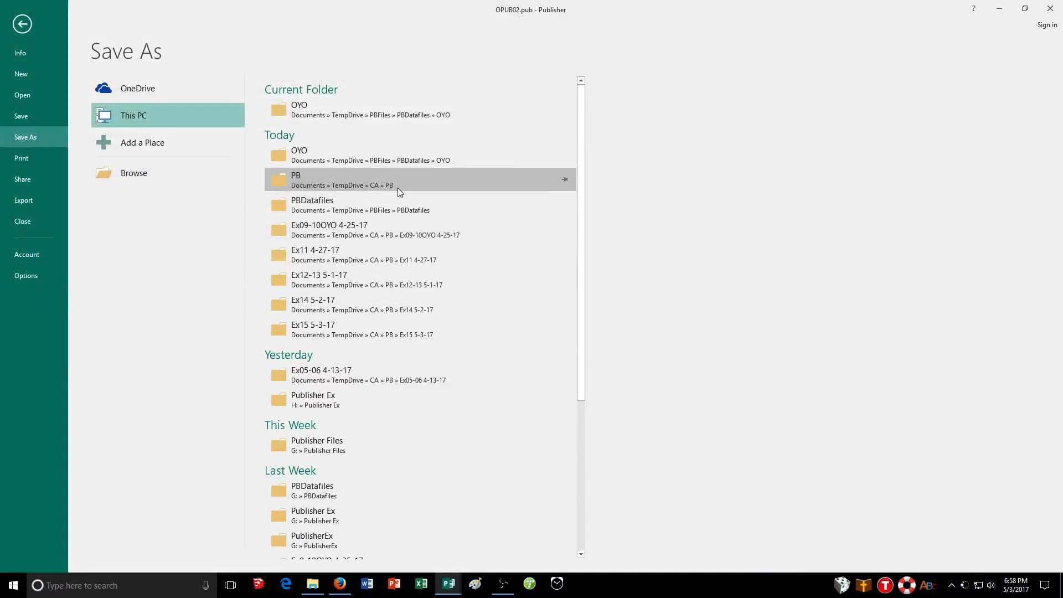
{"action": "left_click", "coordinate": [399, 182]}
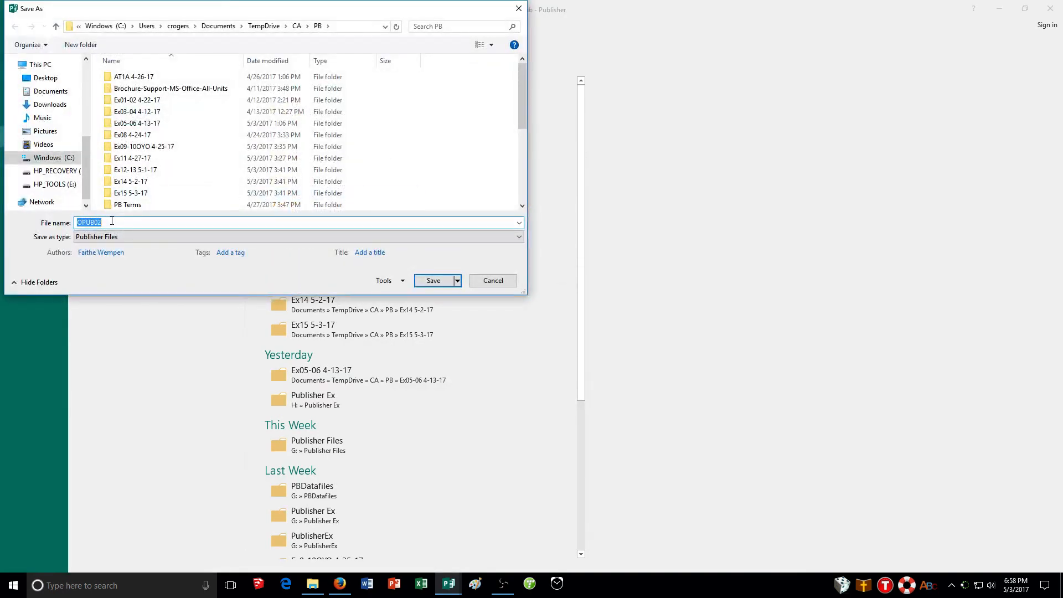
{"action": "type", "text": "02WASH_CR"}
{"action": "left_click", "coordinate": [442, 283]}
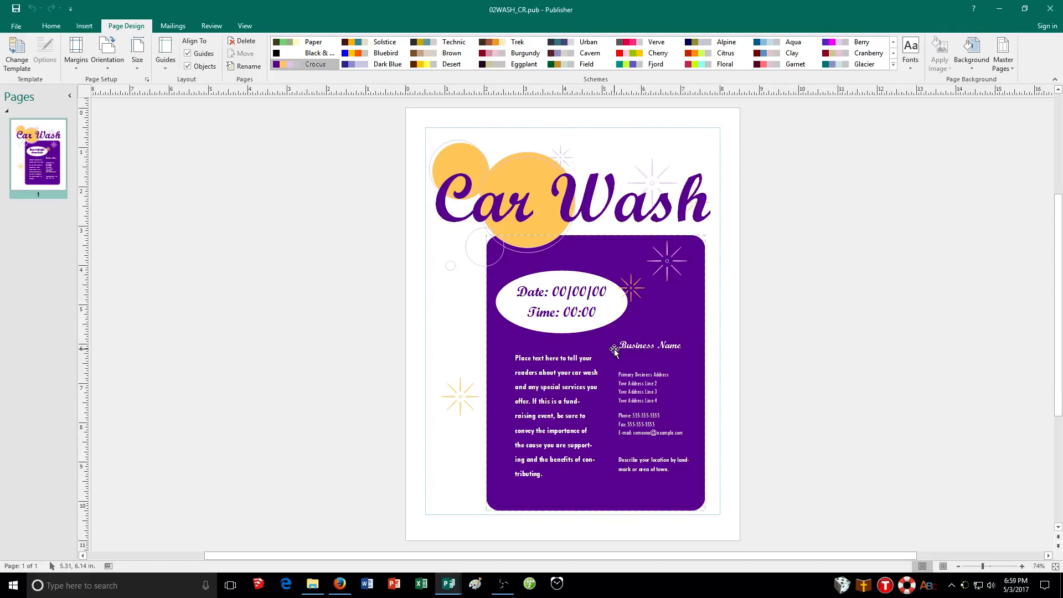
Replace the flyer's main description text with "Held by the Women's Rugby Club at Cutler College".
{"action": "left_click", "coordinate": [551, 397]}
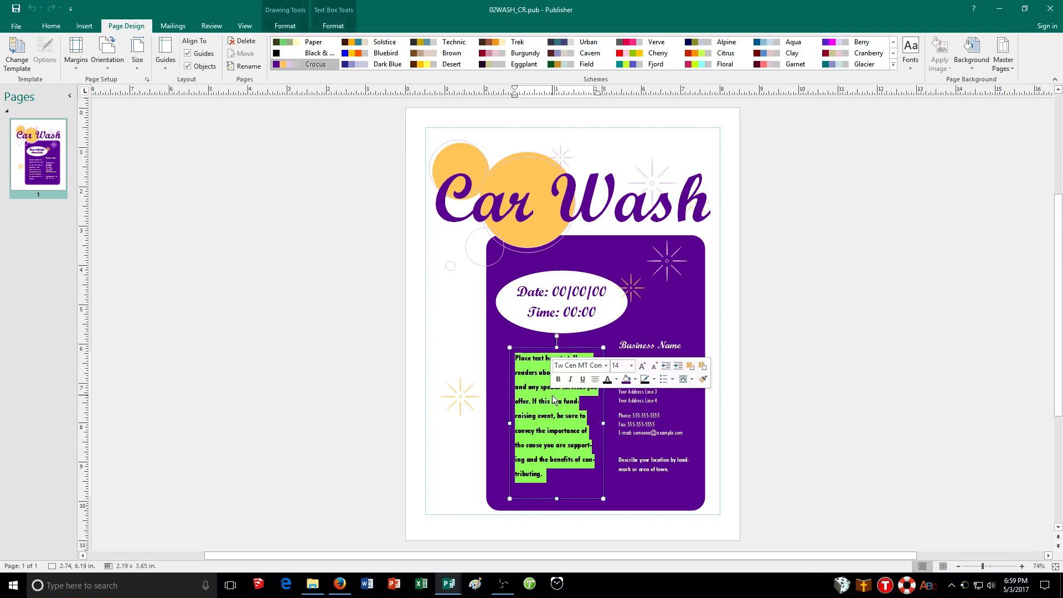
{"action": "type", "text": "Held b"}
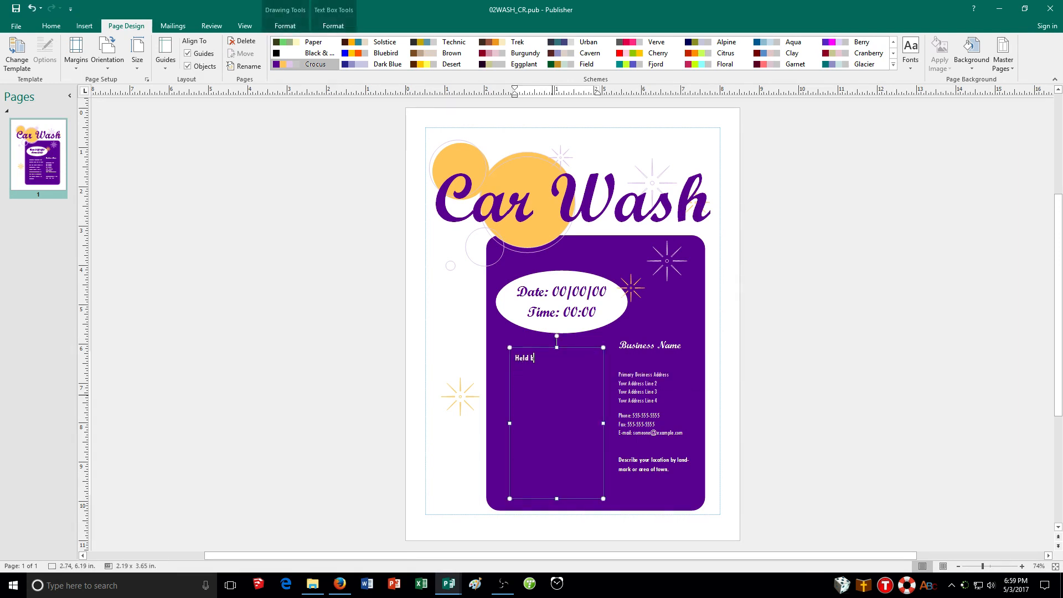
{"action": "type", "text": "y the Women's Rugb"}
{"action": "type", "text": "Club at Cutler College"}
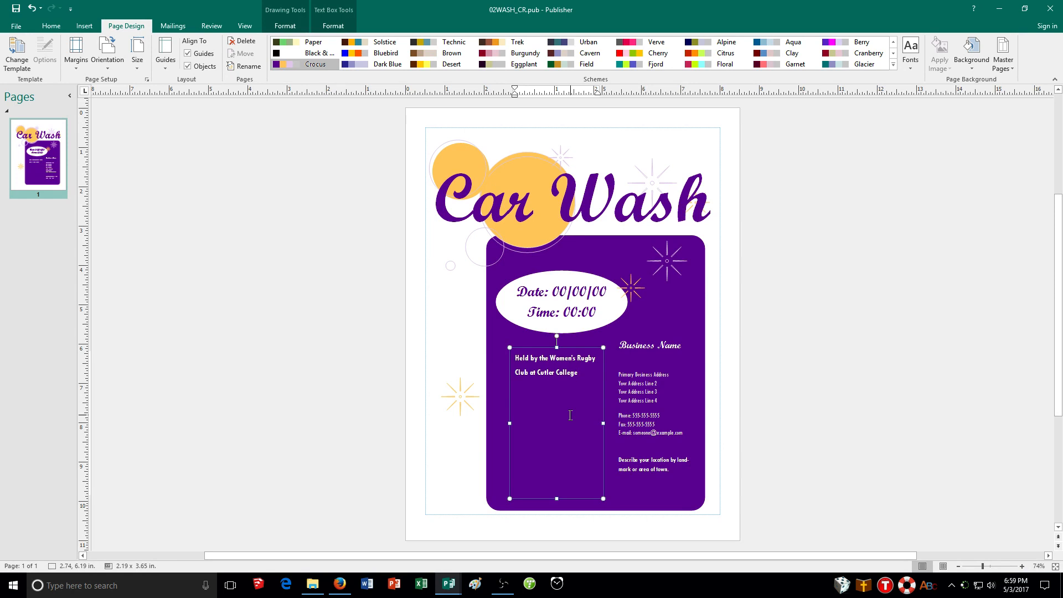
Set the event date in the oval to 05/22/17.
{"action": "left_click", "coordinate": [567, 292]}
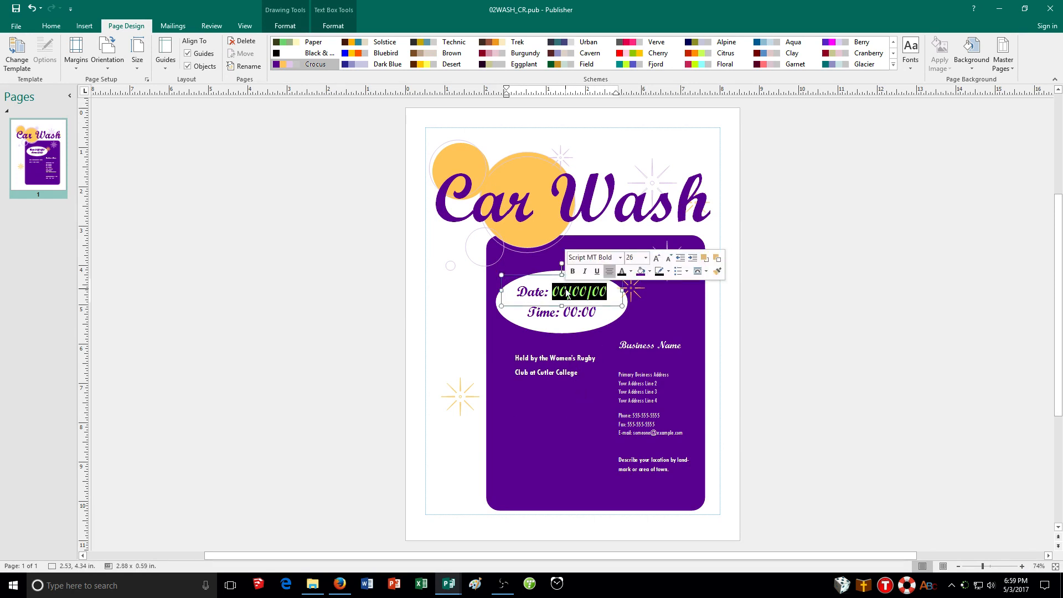
{"action": "type", "text": "05"}
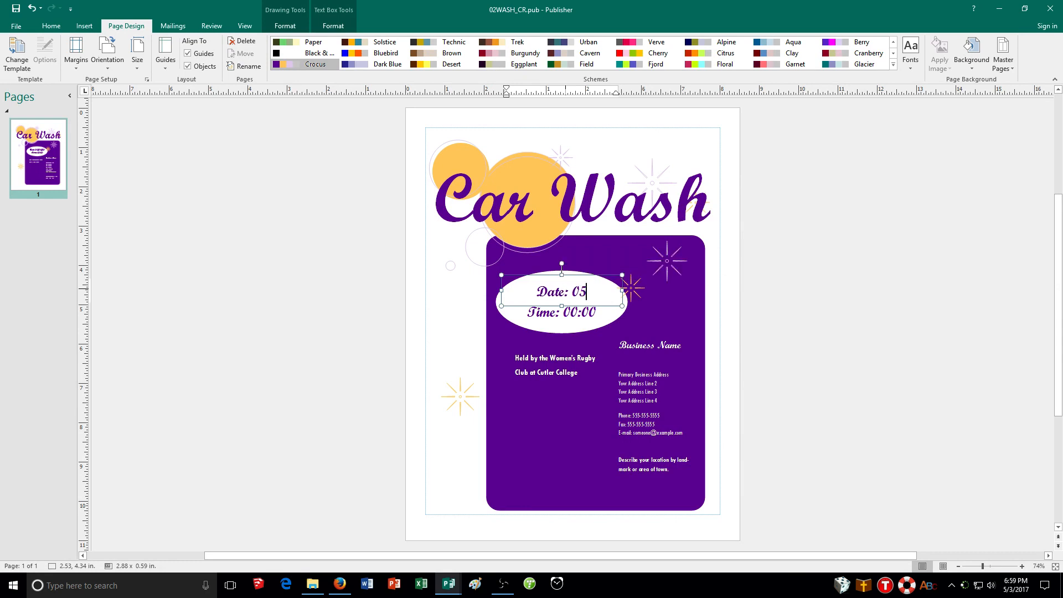
{"action": "type", "text": "/22"}
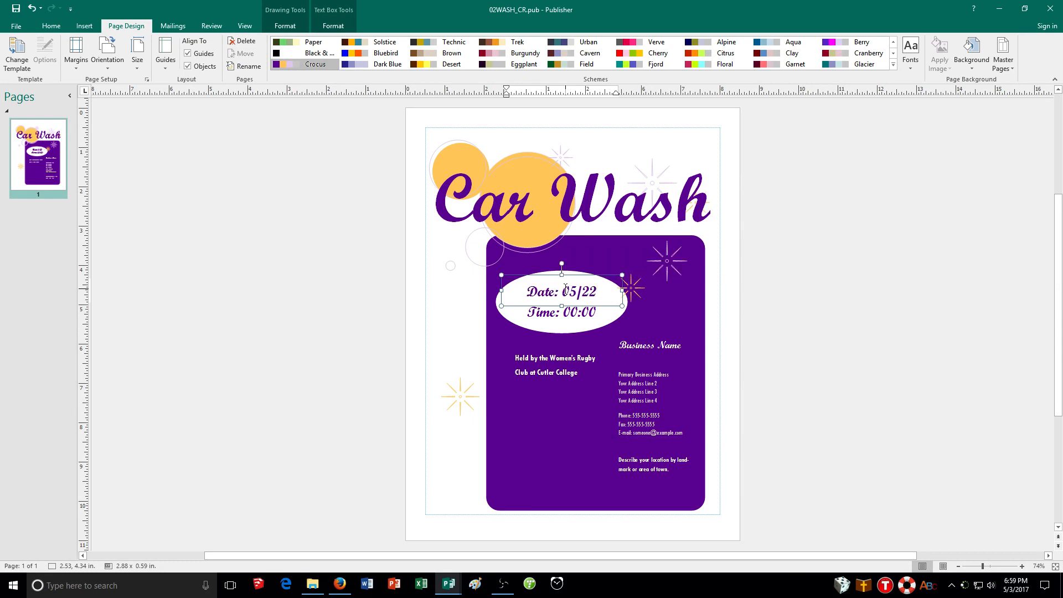
{"action": "type", "text": "/17"}
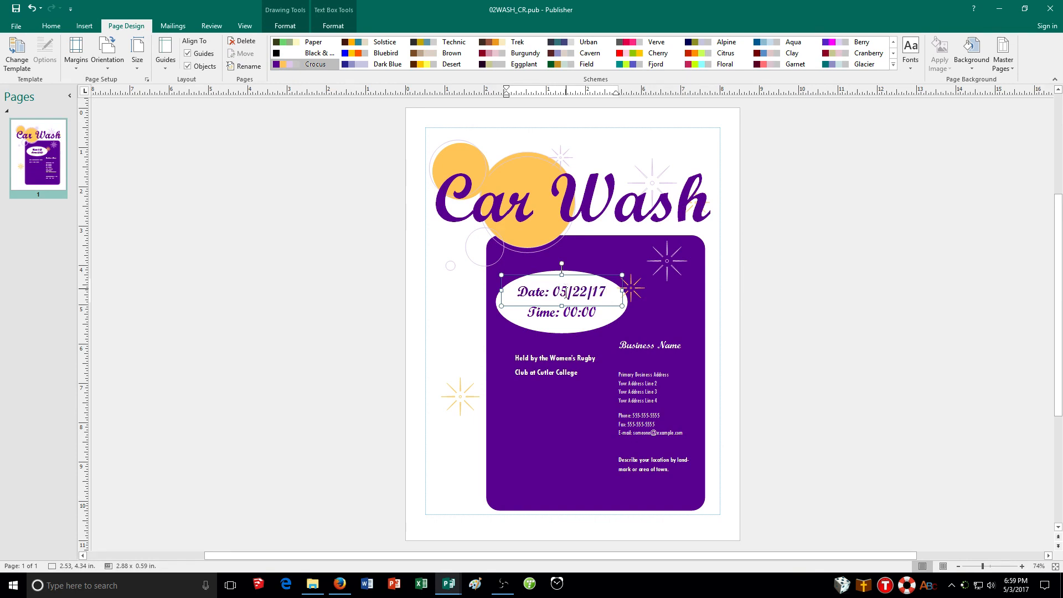
Set the event time in the oval to 10 a.m.-3 p.m.
{"action": "double_click", "coordinate": [579, 316]}
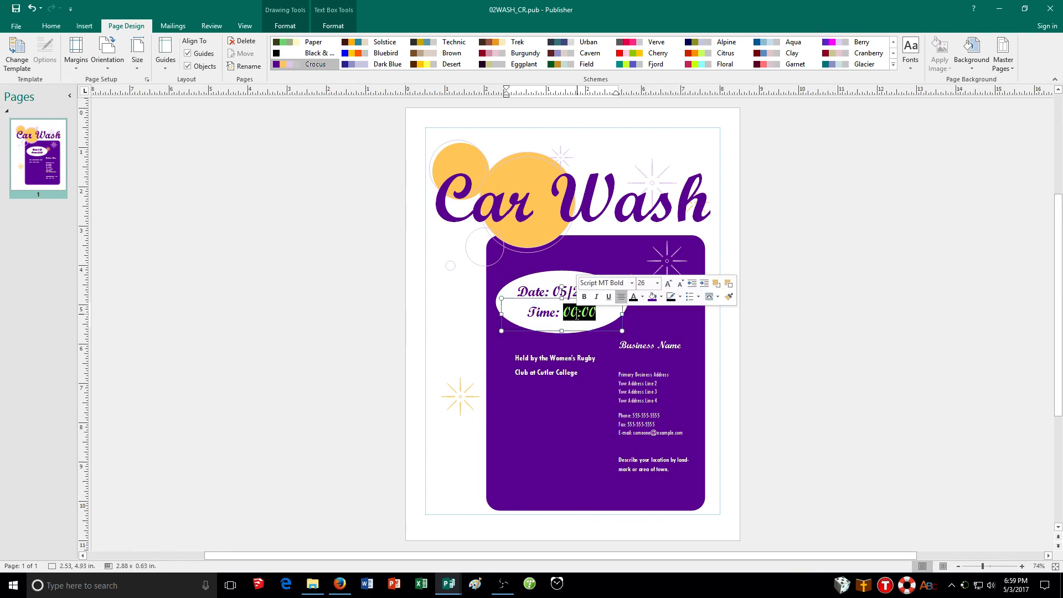
{"action": "type", "text": "10"}
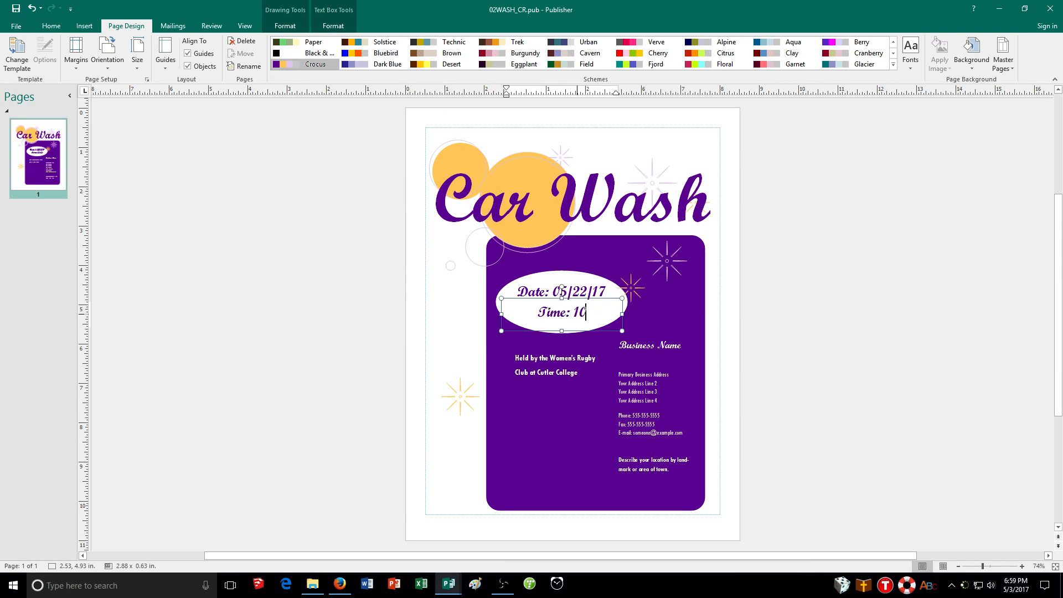
{"action": "type", "text": " a.m."}
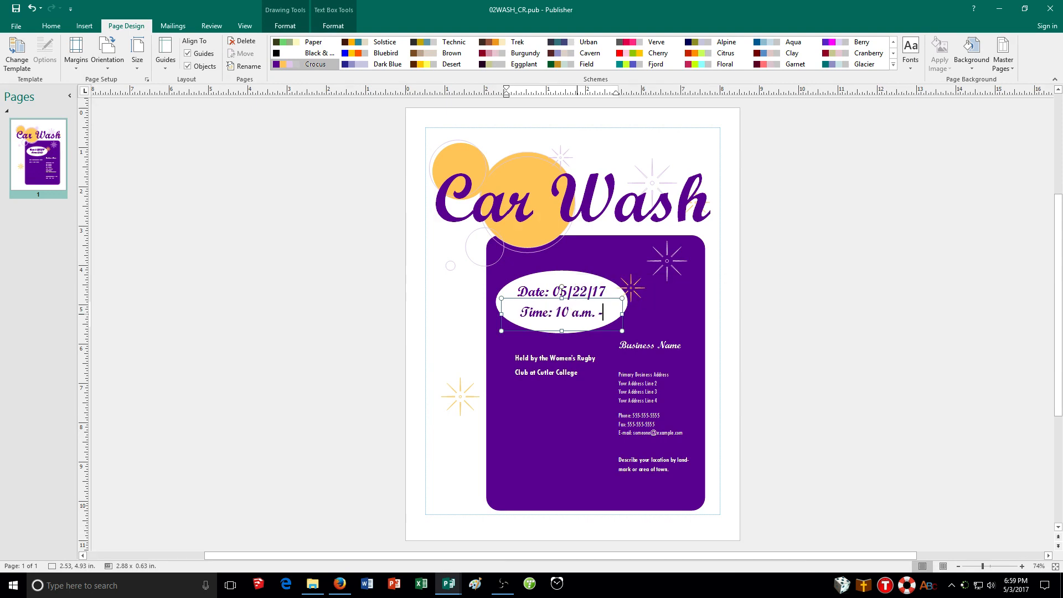
{"action": "type", "text": "--3"}
{"action": "key", "text": "BackSpace"}
{"action": "key", "text": "BackSpace"}
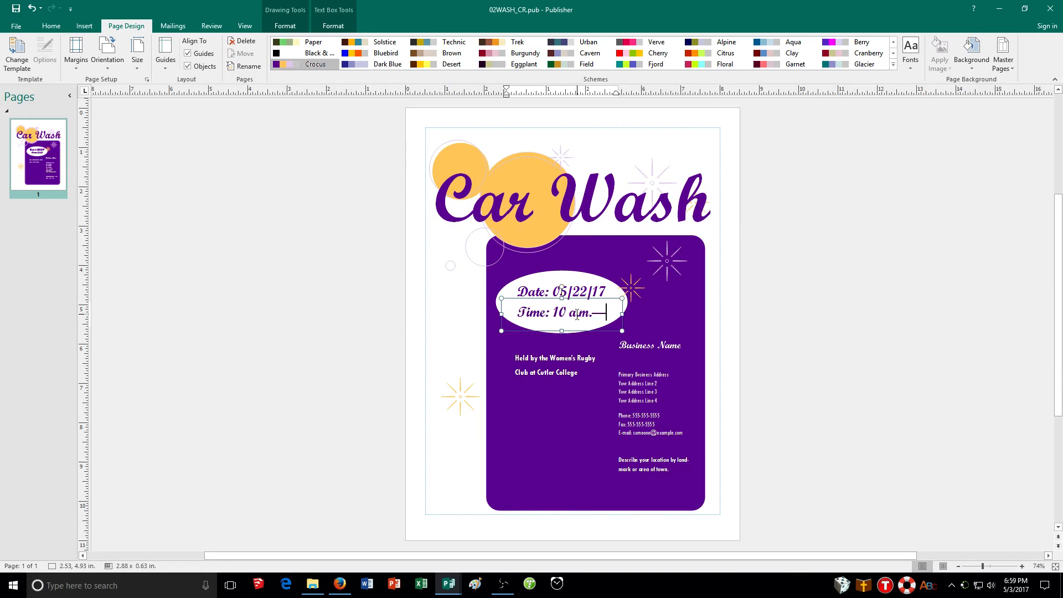
{"action": "type", "text": "-"}
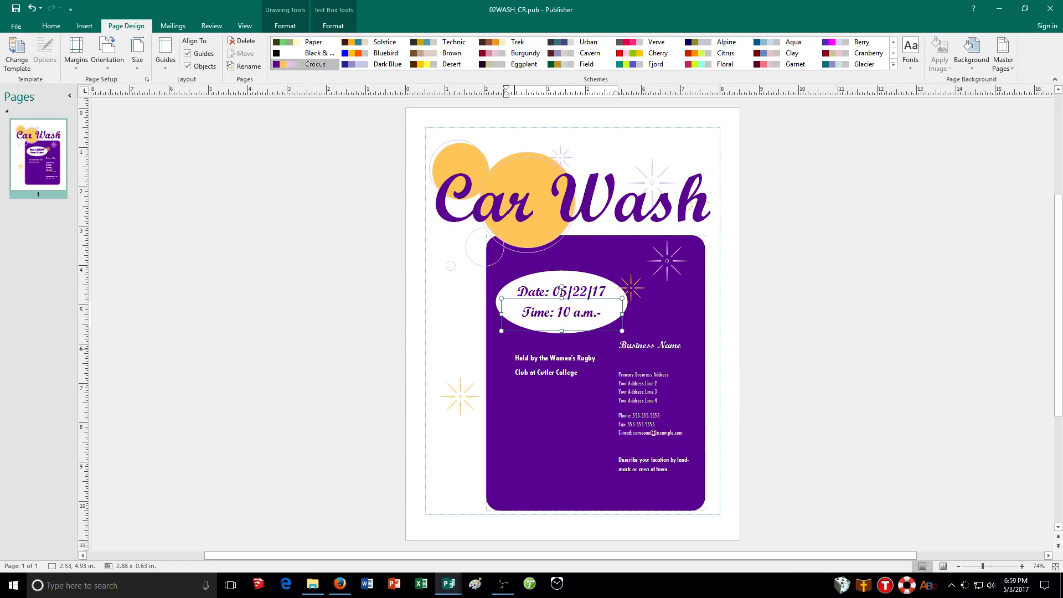
{"action": "type", "text": "3 p."}
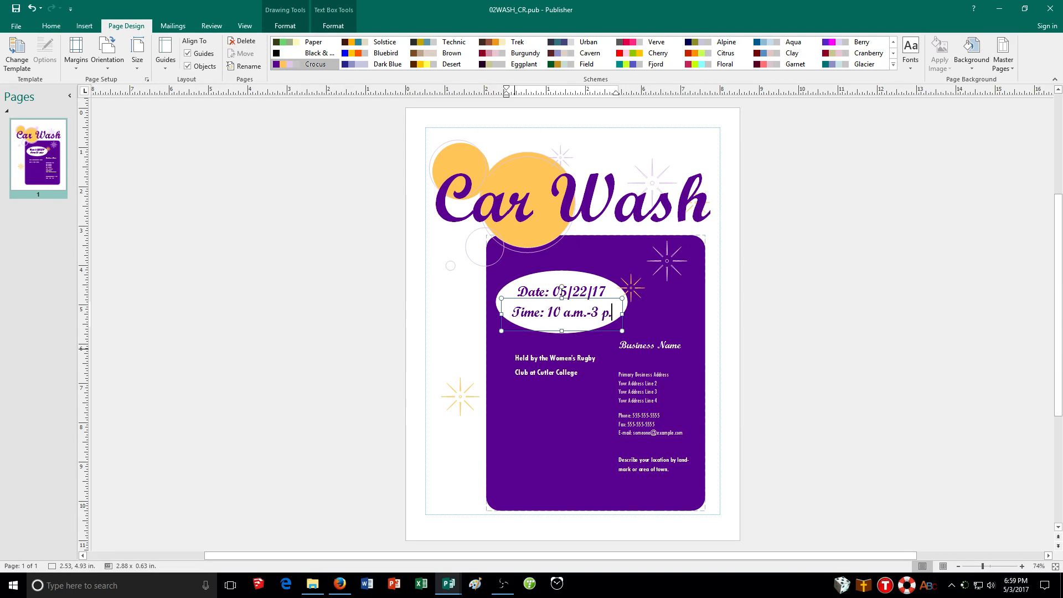
{"action": "type", "text": "m."}
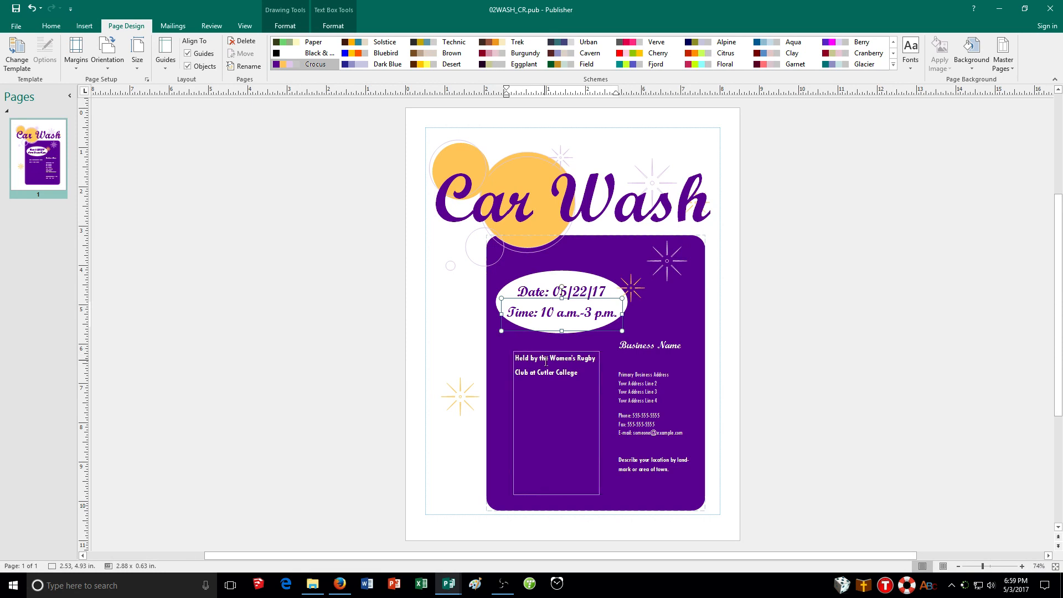
Replace the address lines with the car wash location's street address, parking lot, city, state and ZIP code.
{"action": "left_click", "coordinate": [664, 386]}
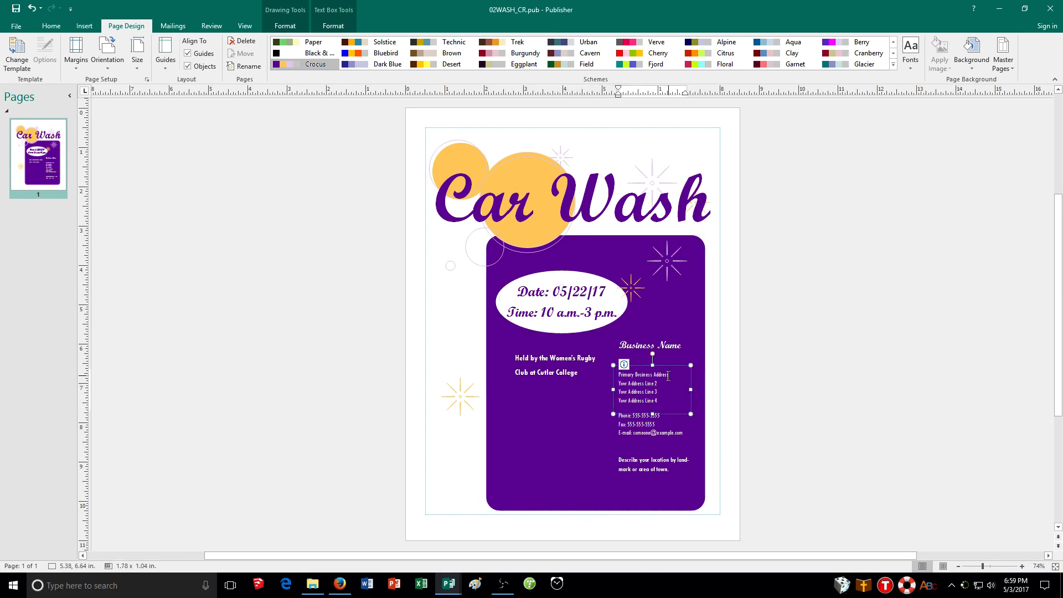
{"action": "left_click", "coordinate": [671, 375]}
{"action": "triple_click", "coordinate": [674, 375]}
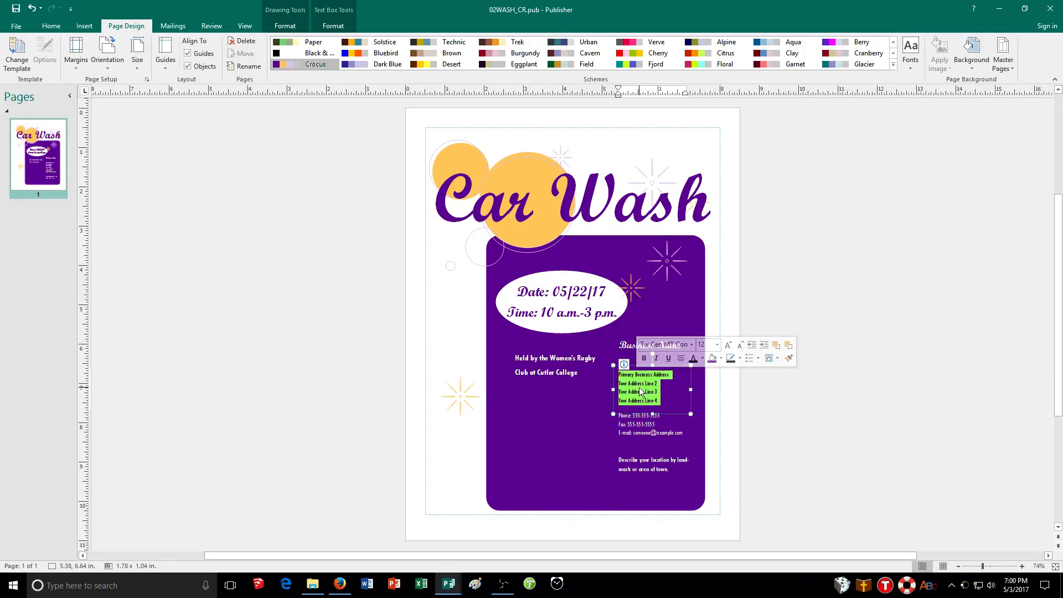
{"action": "type", "text": "3722 W"}
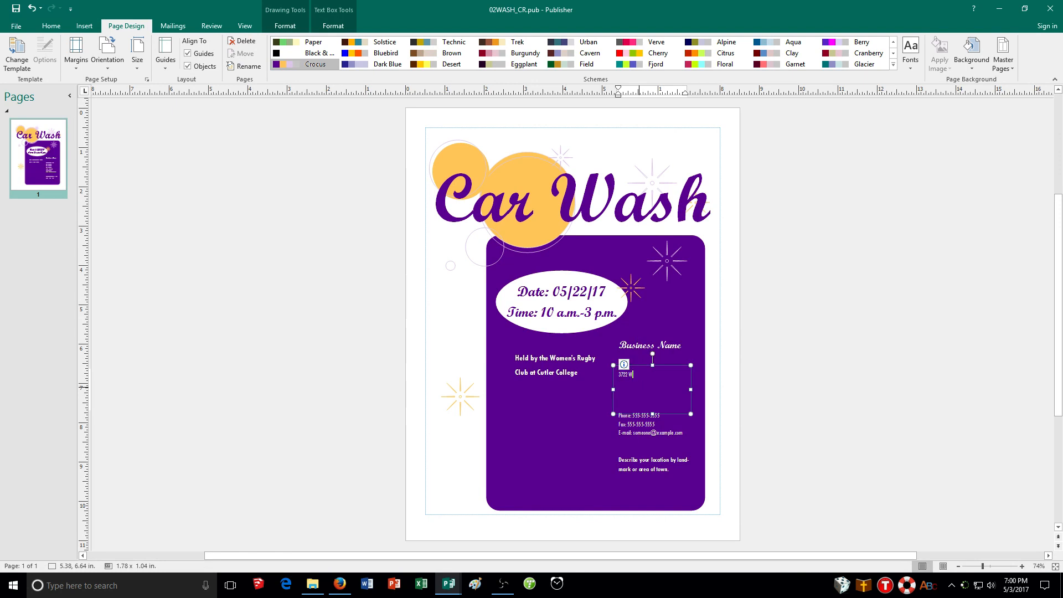
{"action": "type", "text": "inford Way, in the Stanley Crafts parking lot, in Indianapolis, Indiana, 46240"}
Replace the phone, fax and e-mail lines with "The phone number to call for more information will go toward new team uniforms.".
{"action": "left_click", "coordinate": [662, 440]}
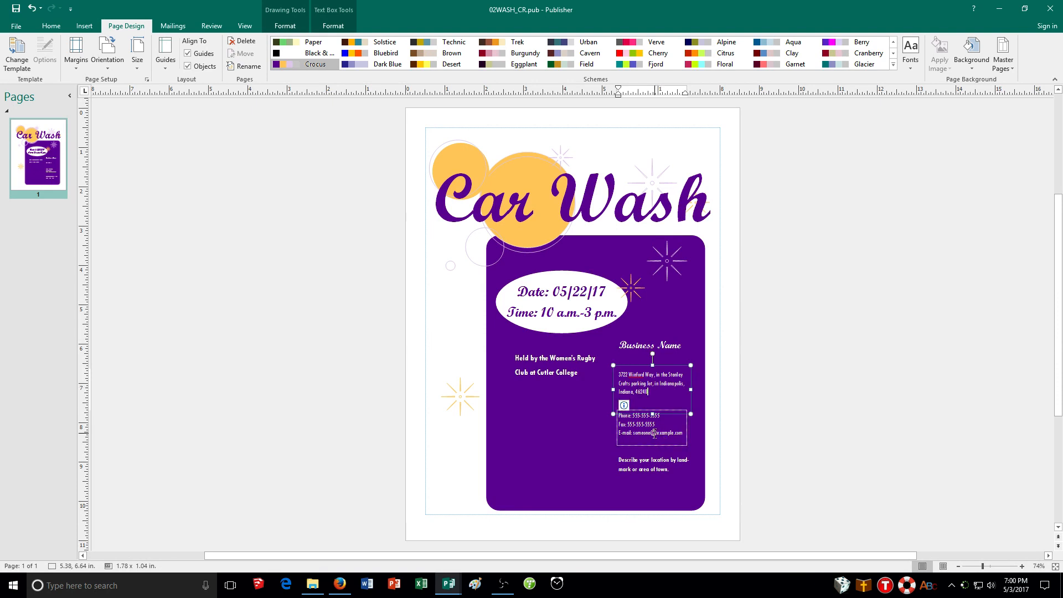
{"action": "left_click", "coordinate": [656, 432]}
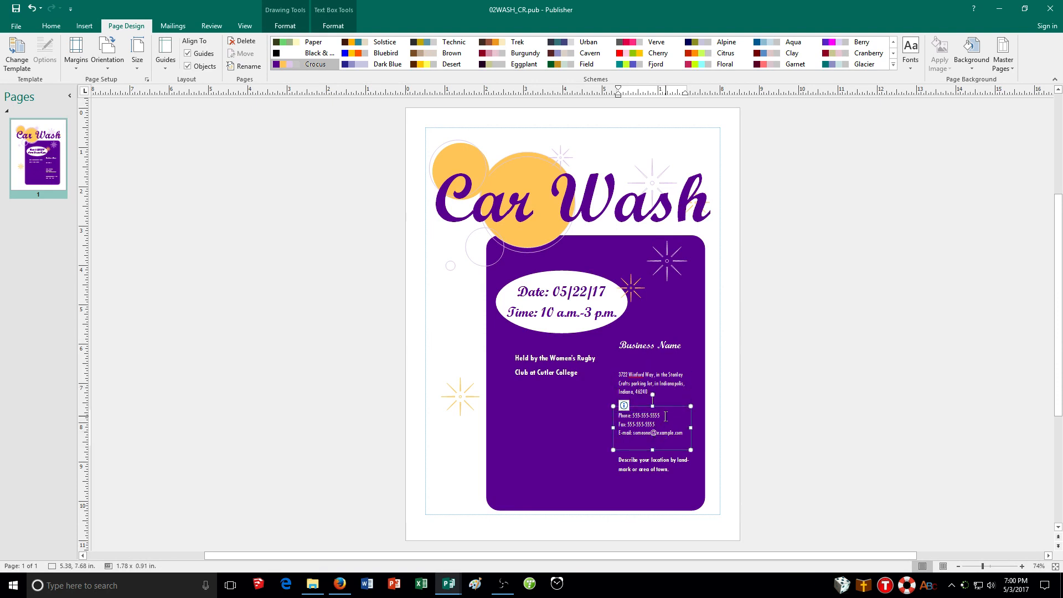
{"action": "key", "text": "ctrl+a"}
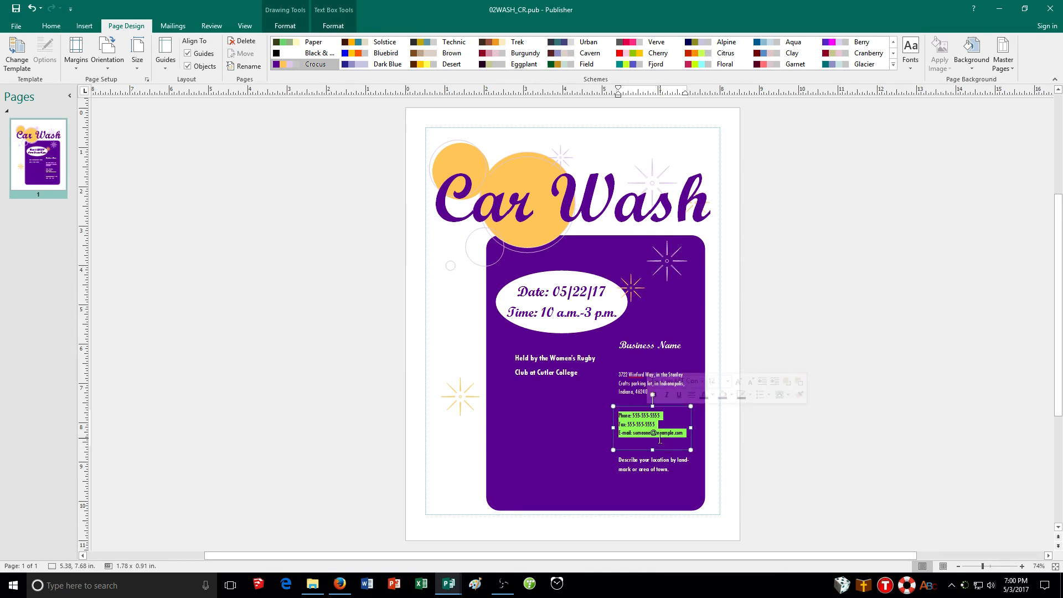
{"action": "type", "text": "The"}
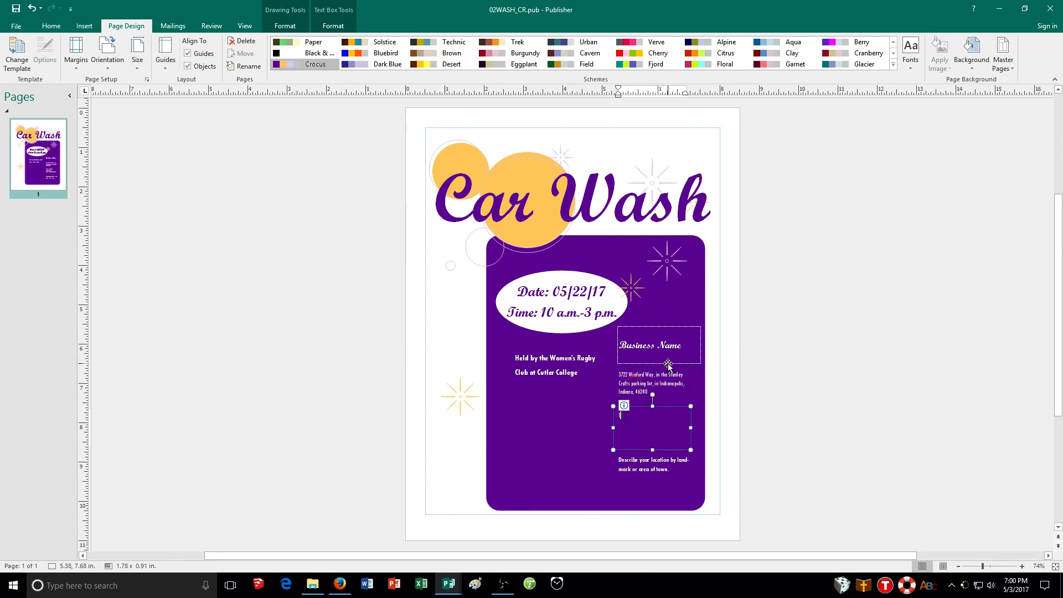
{"action": "type", "text": " phone number "}
{"action": "type", "text": "to call for mor"}
{"action": "type", "text": "e information w"}
{"action": "type", "text": "ill go"}
{"action": "type", "text": " toward new team wa"}
{"action": "type", "text": "iforms."}
Add a new paragraph "The proceeds will go toward new team uniforms." below the description text.
{"action": "left_click", "coordinate": [595, 429]}
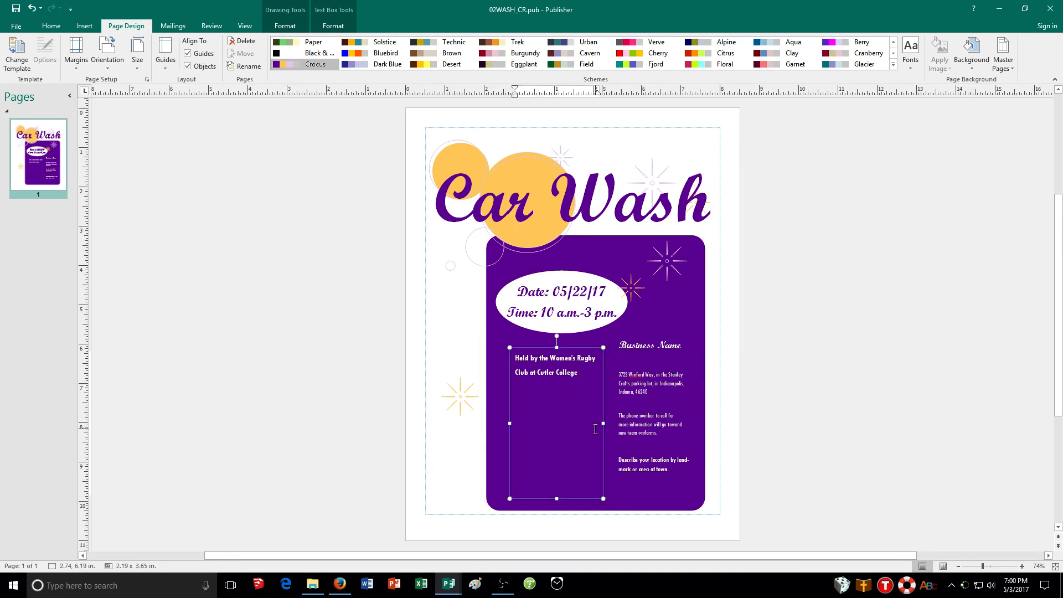
{"action": "key", "text": "Return"}
{"action": "type", "text": "The proceeds will go toward new team uniforms."}
Replace the Business Name heading with Cutler College.
{"action": "left_click", "coordinate": [651, 346]}
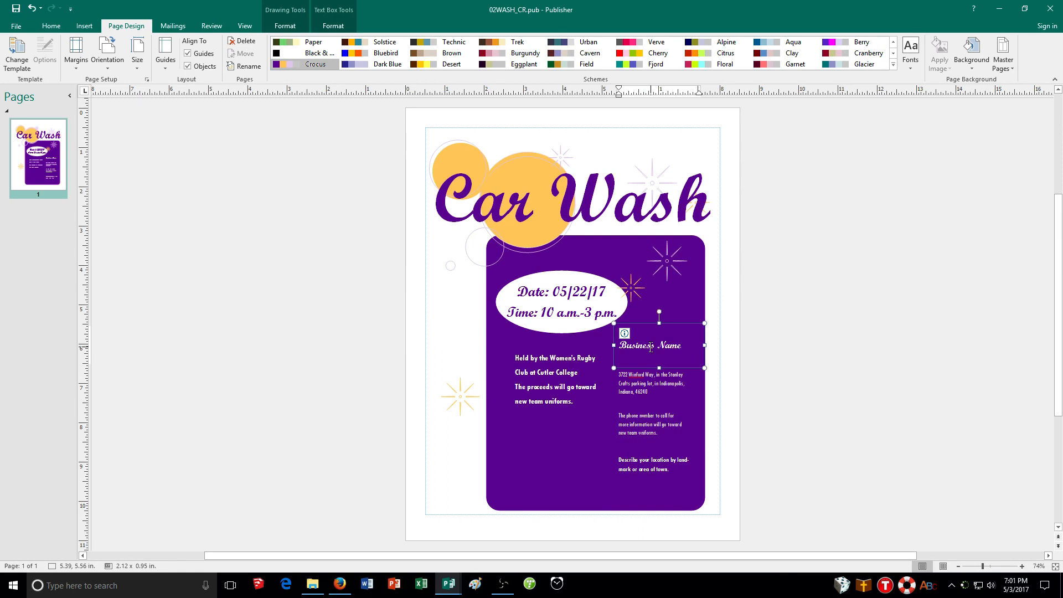
{"action": "left_click_drag", "start_coordinate": [686, 346], "coordinate": [621, 346]}
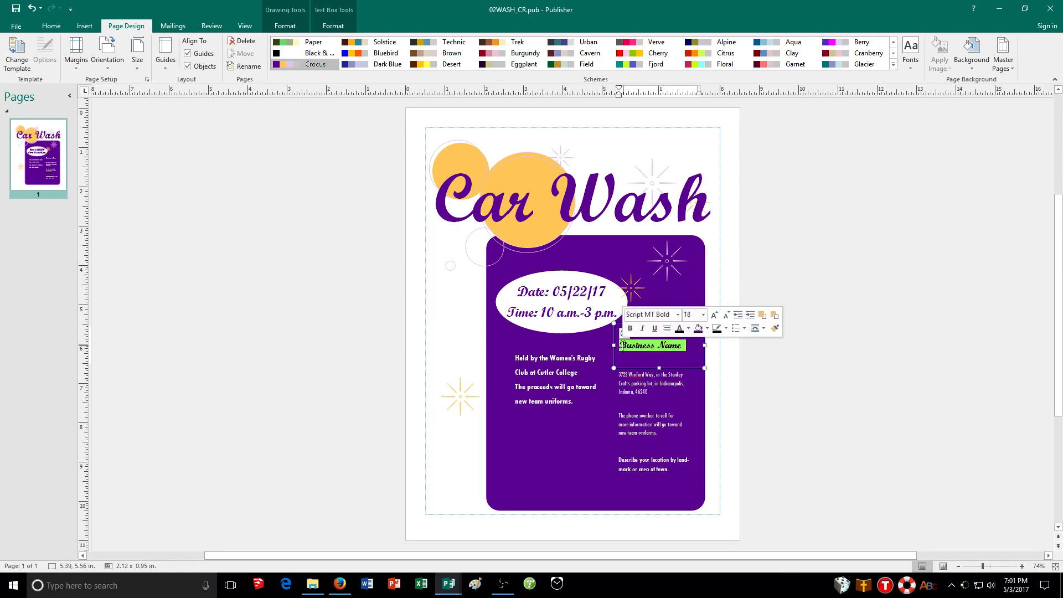
{"action": "type", "text": "C"}
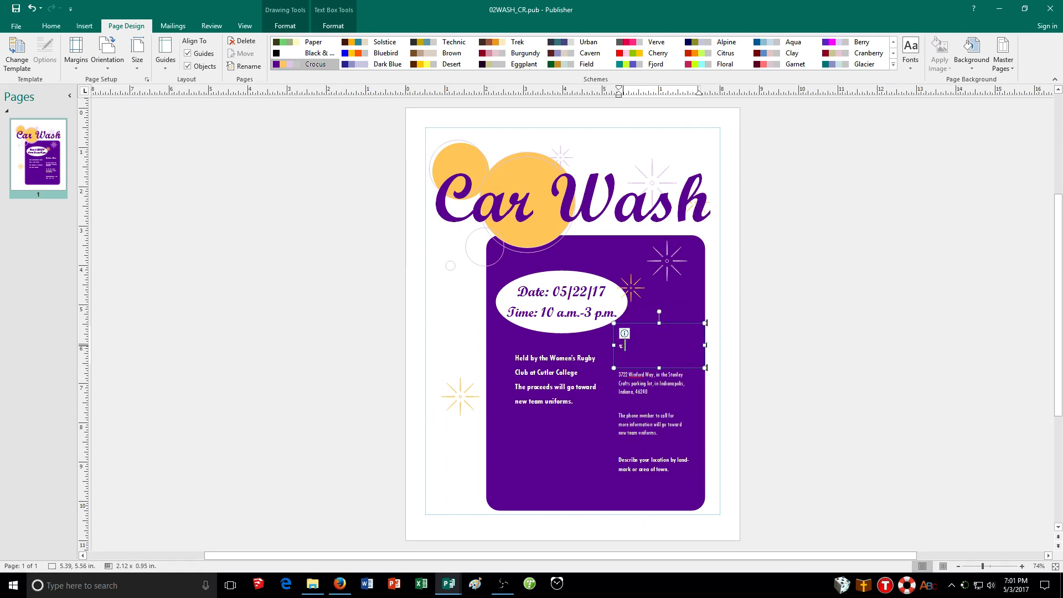
{"action": "type", "text": "utlerCutler College"}
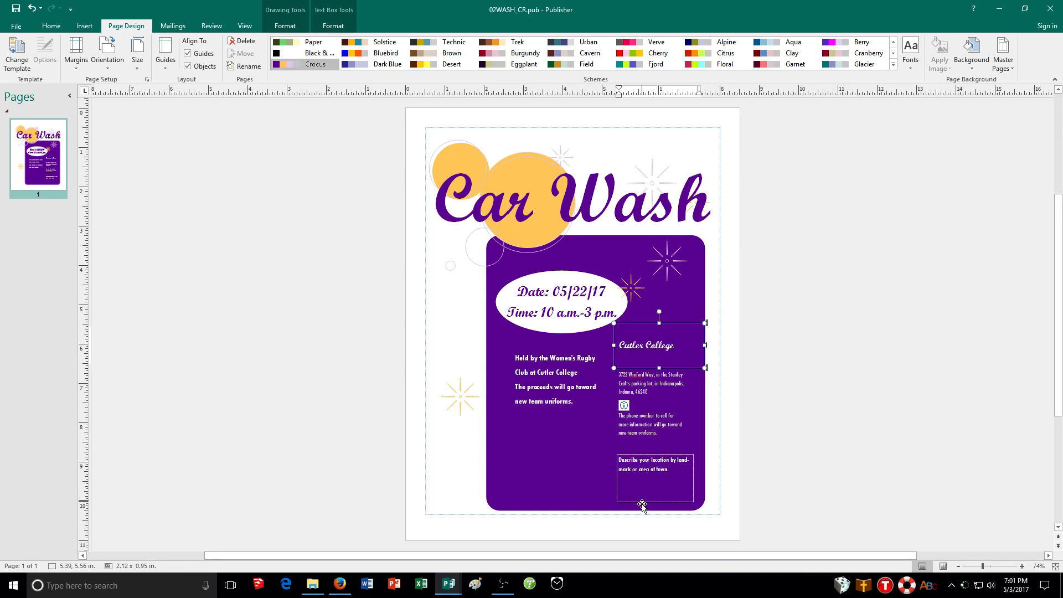
Delete the location description text box at the bottom of the purple panel.
{"action": "left_click", "coordinate": [669, 471]}
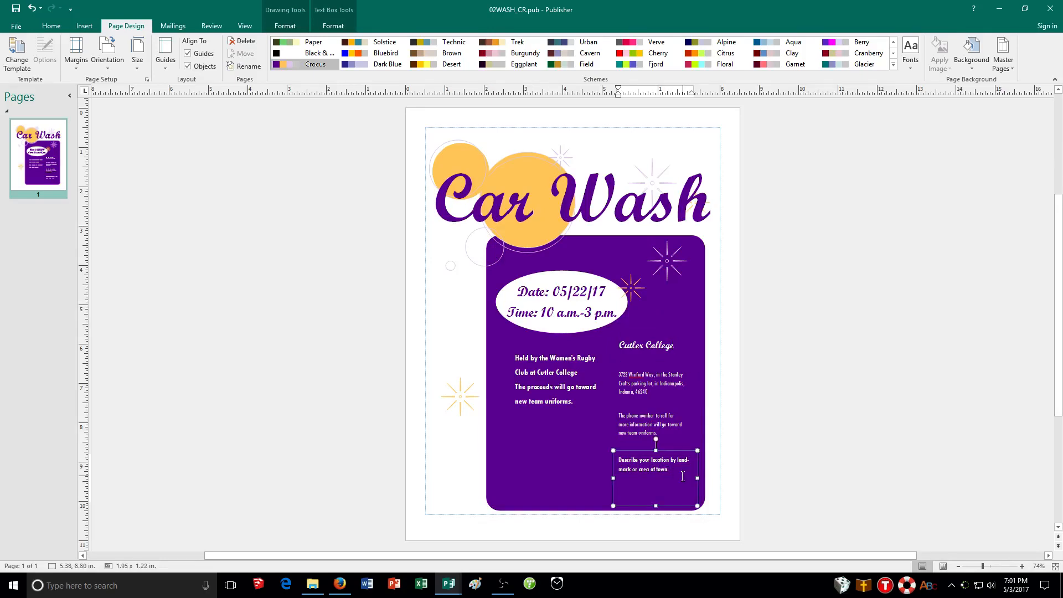
{"action": "left_click_drag", "start_coordinate": [683, 476], "coordinate": [624, 457]}
{"action": "key", "text": "Delete"}
{"action": "left_click", "coordinate": [728, 313]}
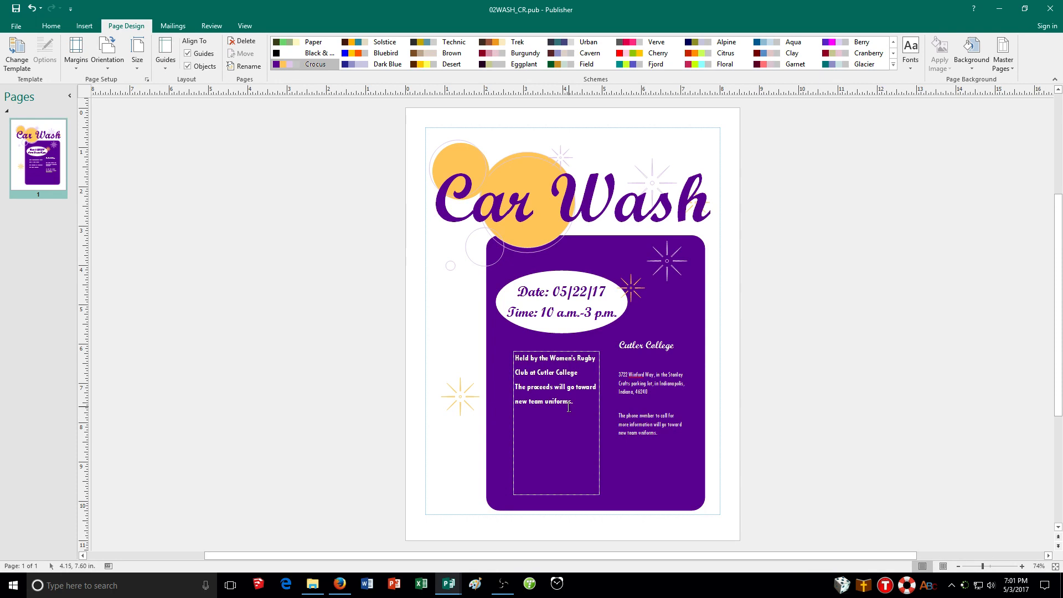
Open the print settings and choose Microsoft Print to PDF as the printer.
{"action": "left_click", "coordinate": [15, 30]}
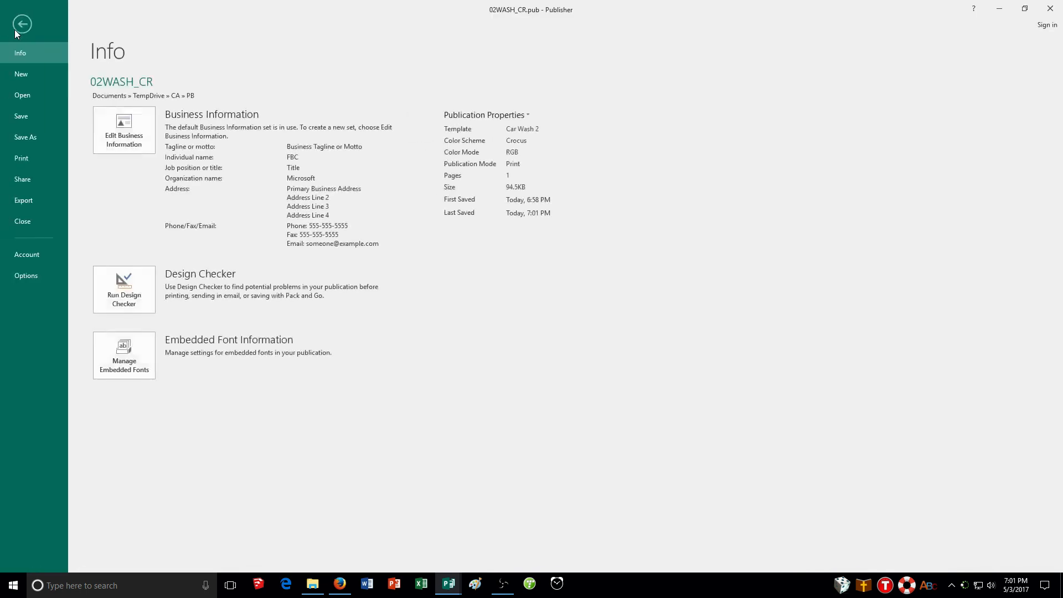
{"action": "left_click", "coordinate": [30, 156]}
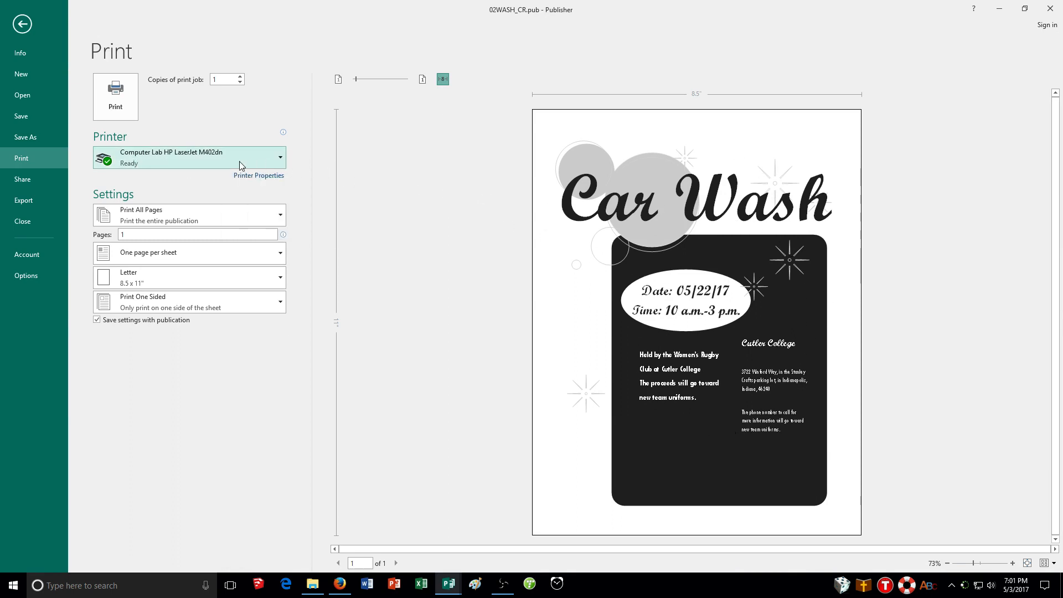
{"action": "left_click", "coordinate": [169, 160]}
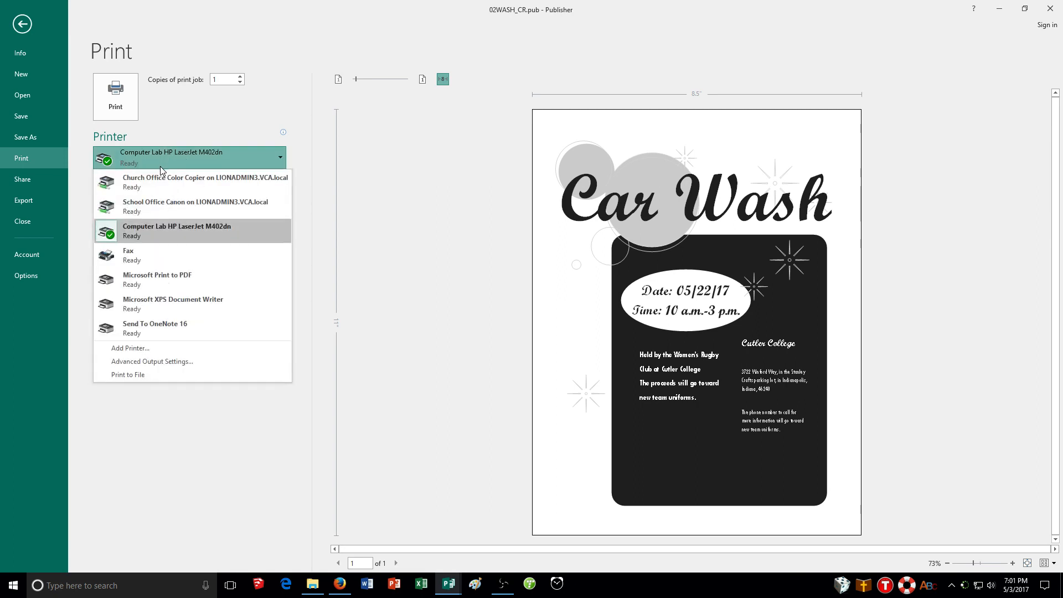
{"action": "left_click", "coordinate": [165, 276]}
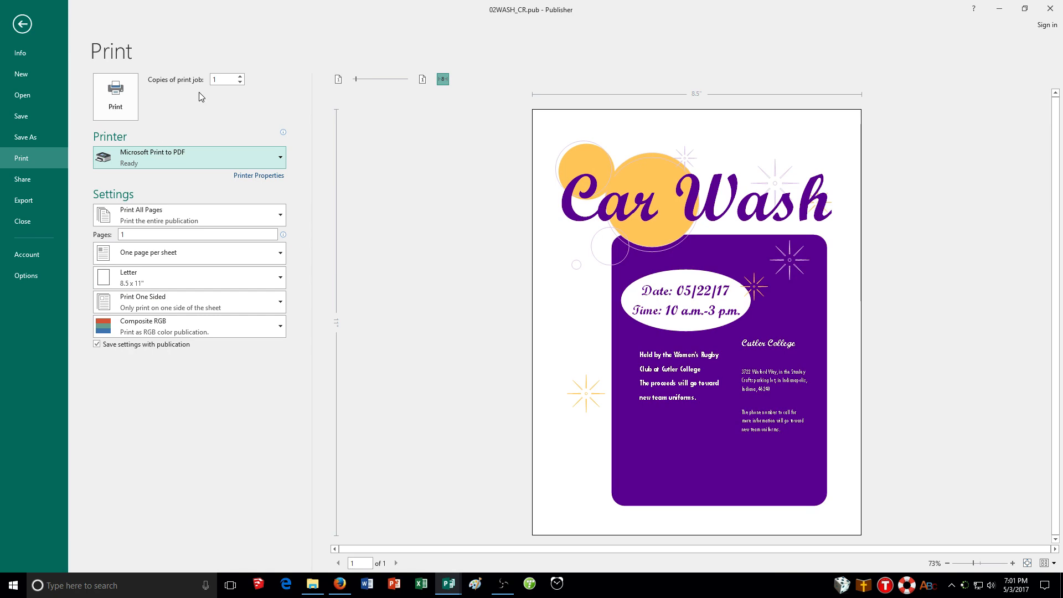
Print the flyer to a PDF named 02WASH_CR in the TempDrive > CA > PB folder.
{"action": "left_click", "coordinate": [112, 105]}
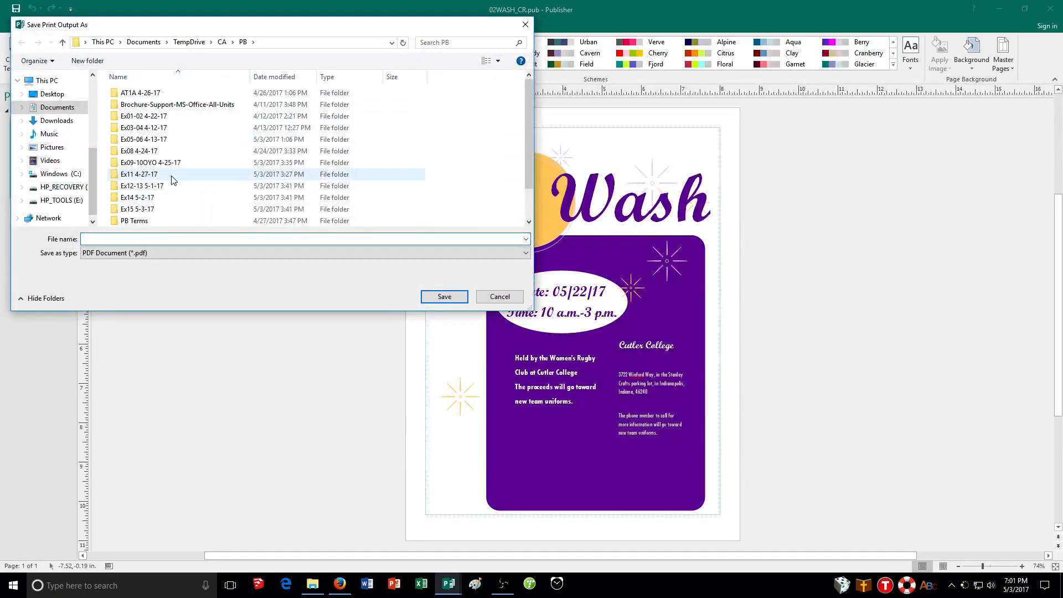
{"action": "scroll", "coordinate": [166, 178], "scroll_direction": "down", "scroll_amount": 1}
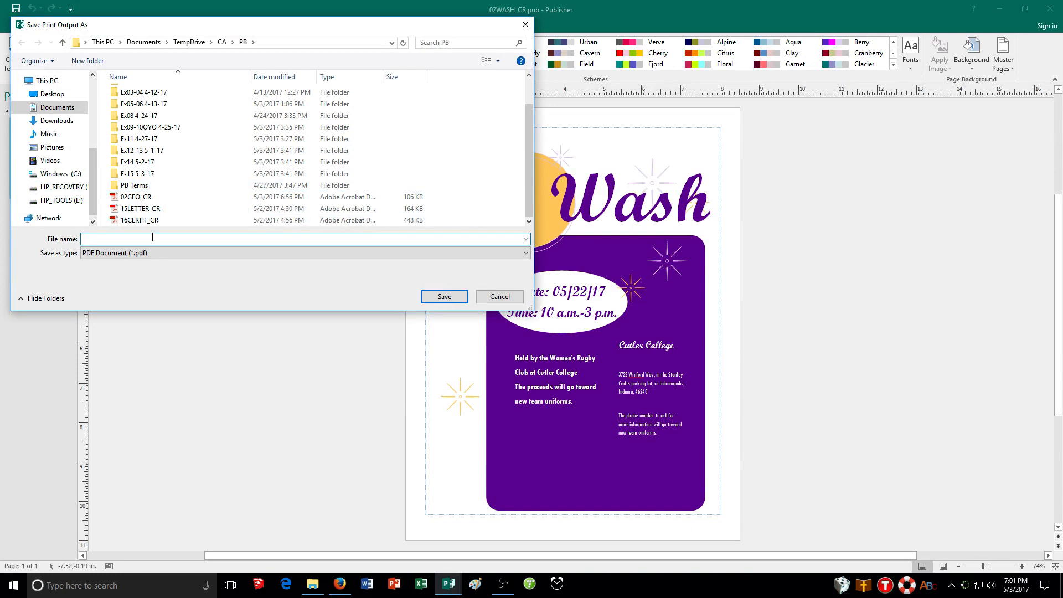
{"action": "type", "text": "02WASH_CR"}
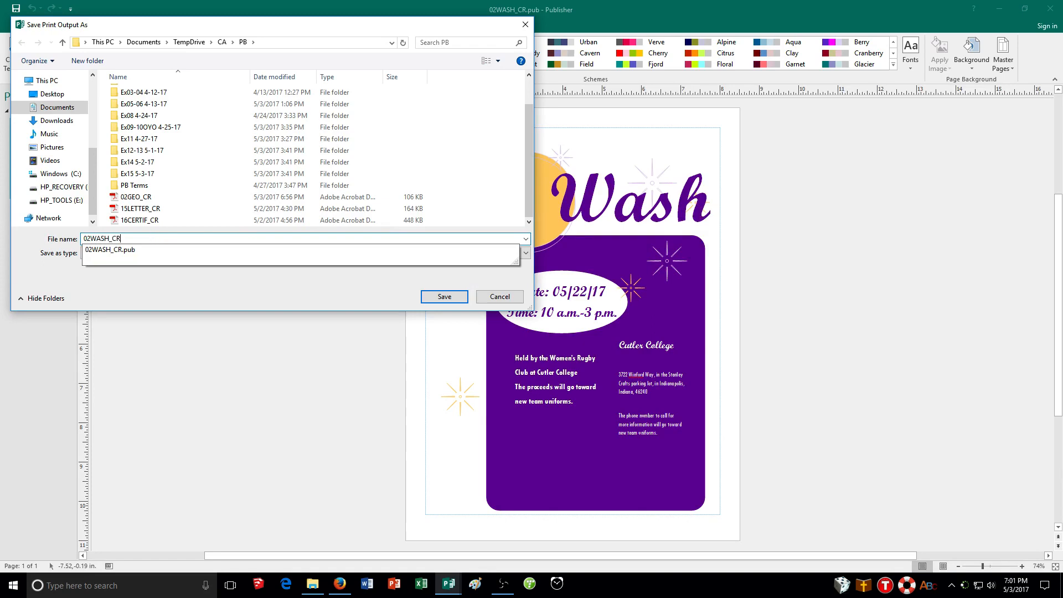
{"action": "key", "text": "Return"}
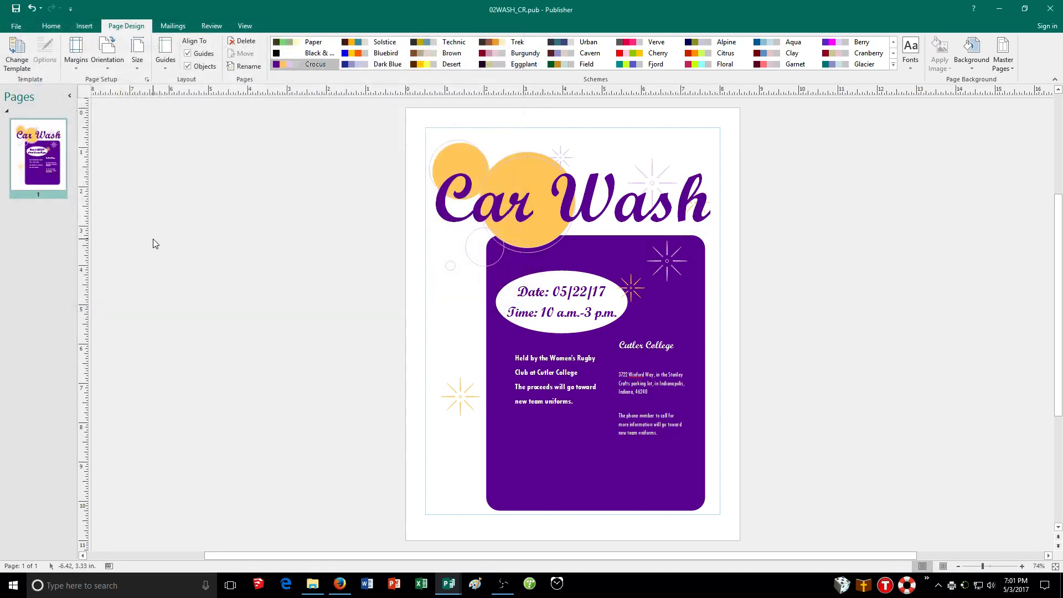